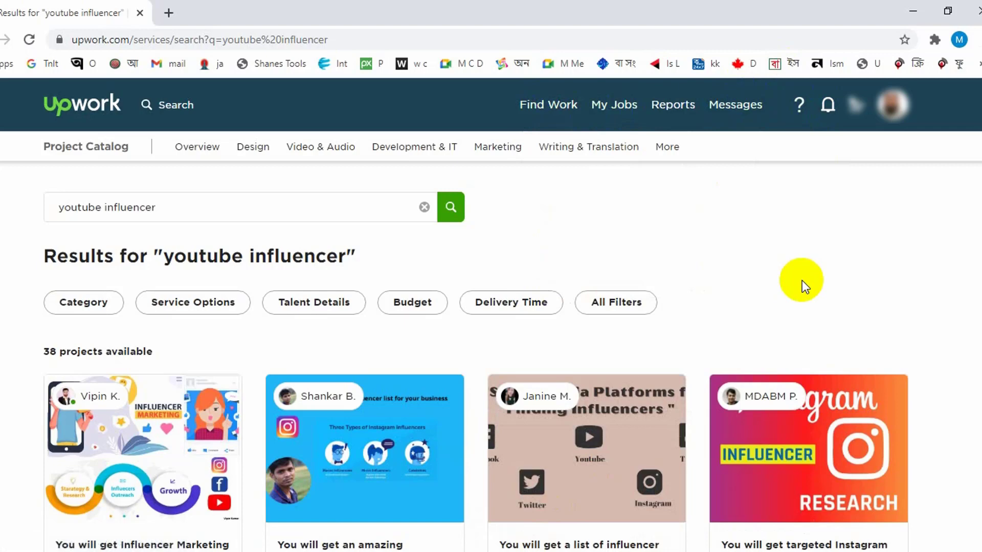
- Go to My Project Dashboard and start creating a new project
click(547, 106)
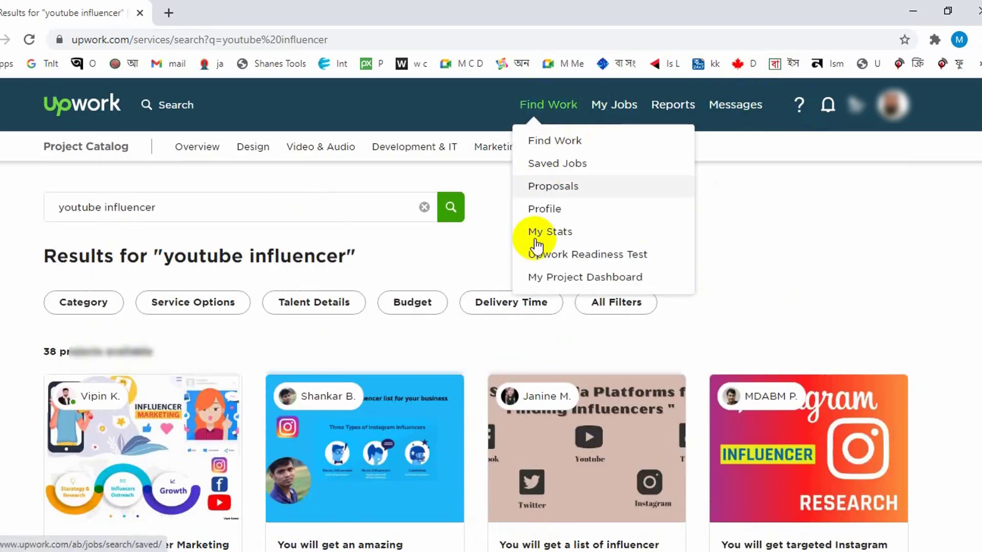
click(535, 280)
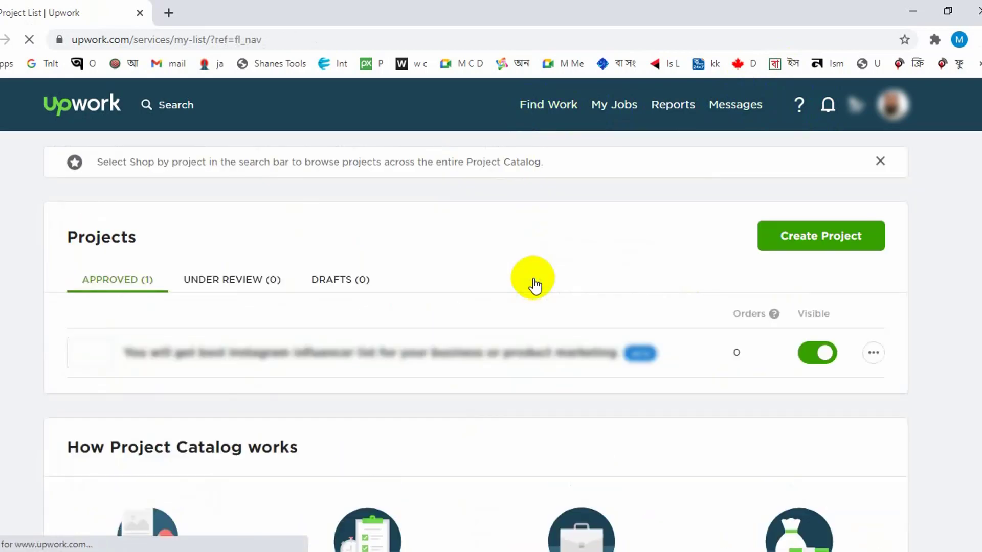
click(824, 243)
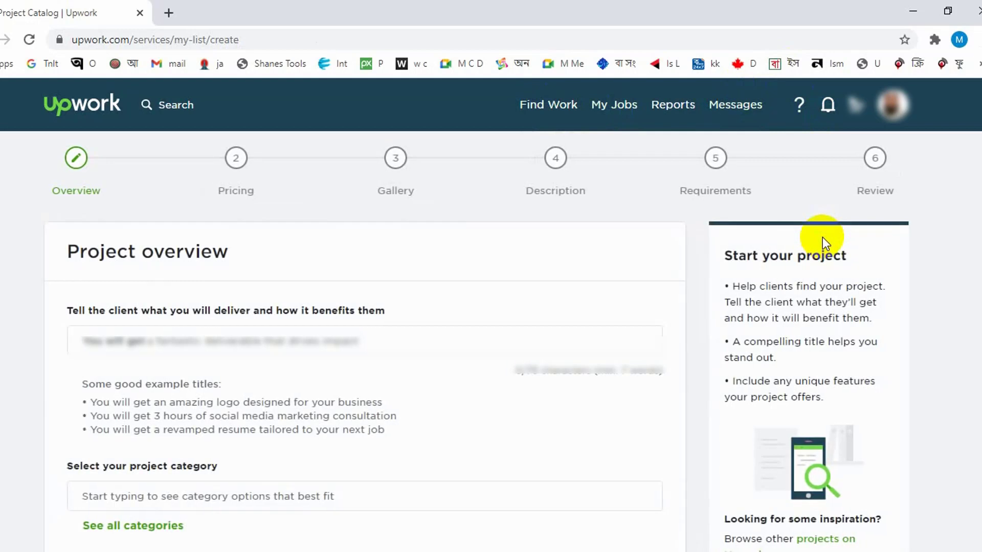
- Enter the project title "a fantastic list of YouTube influencer for business marketing" after "You will get"
click(263, 336)
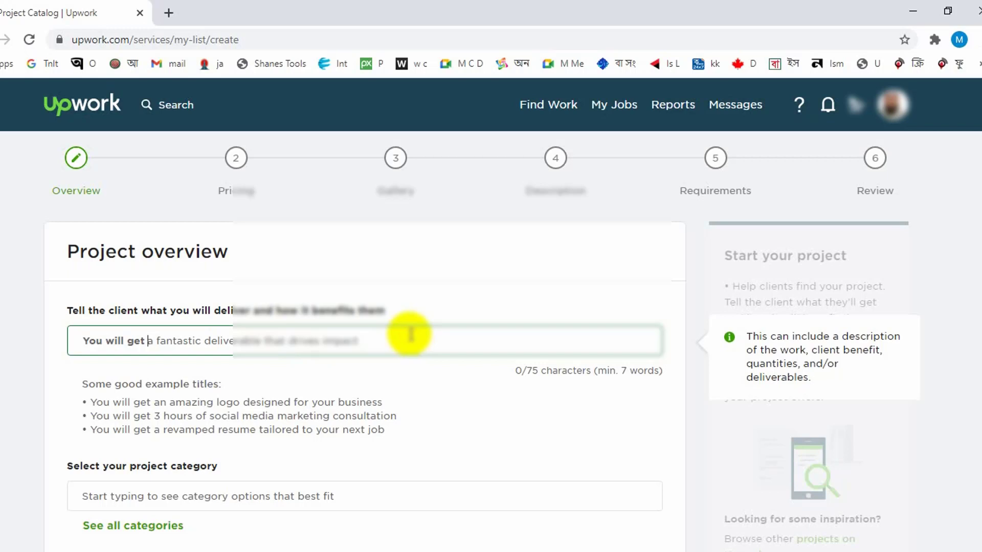
click(546, 530)
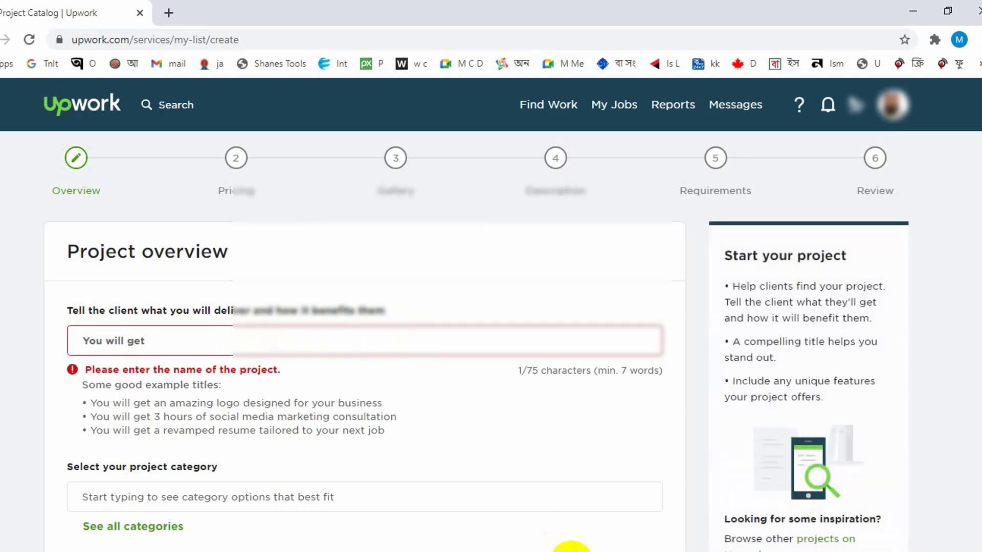
click(177, 340)
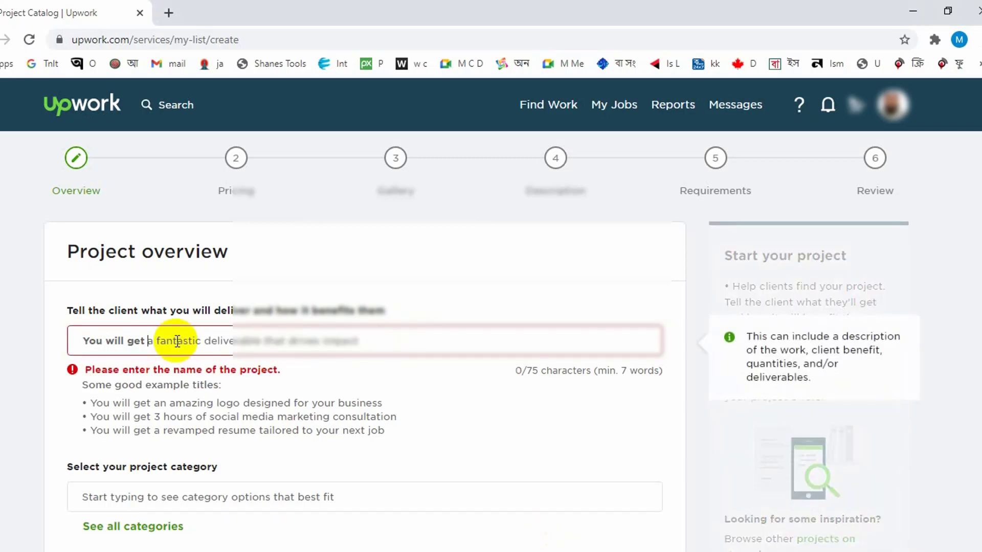
text(a fantastic list of YouTube influencer for business marketing)
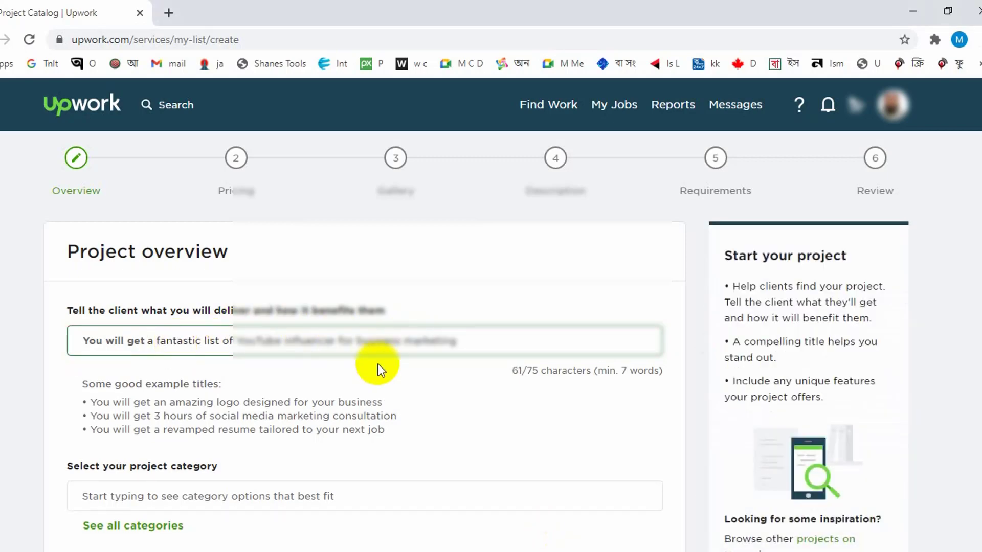
- Set the project category to Marketing with the speciality Influencer Marketing and save the categorization
scroll(358, 317, down, 3)
click(304, 345)
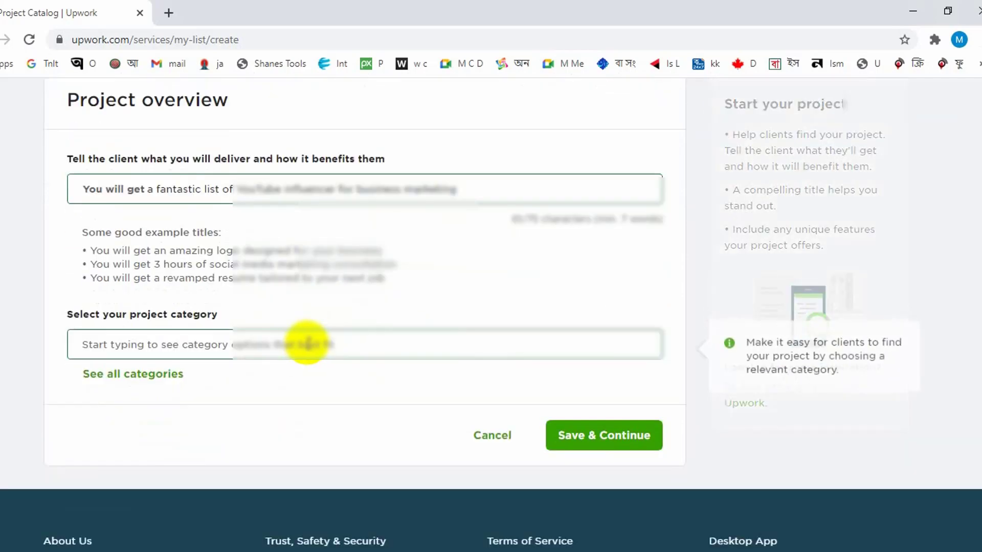
click(143, 375)
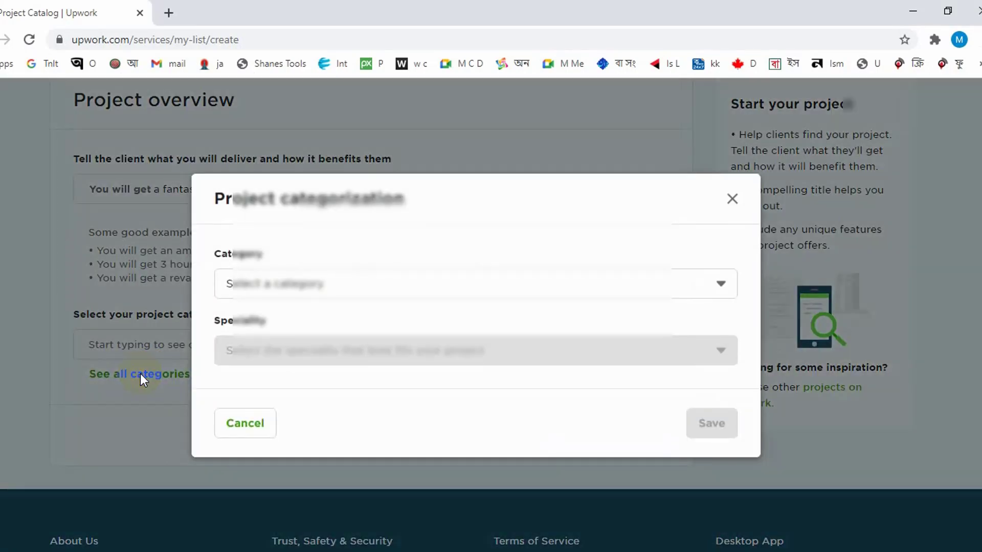
click(299, 284)
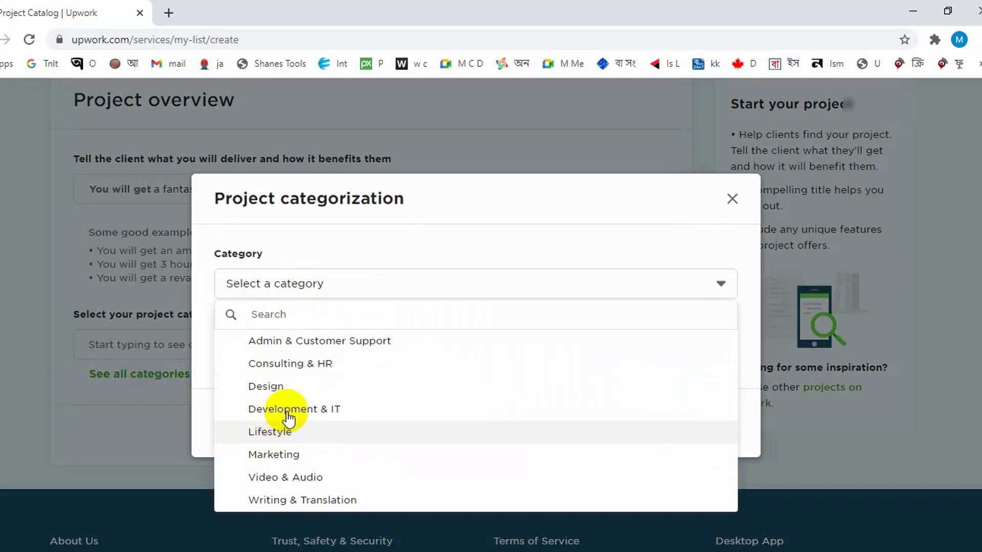
click(290, 455)
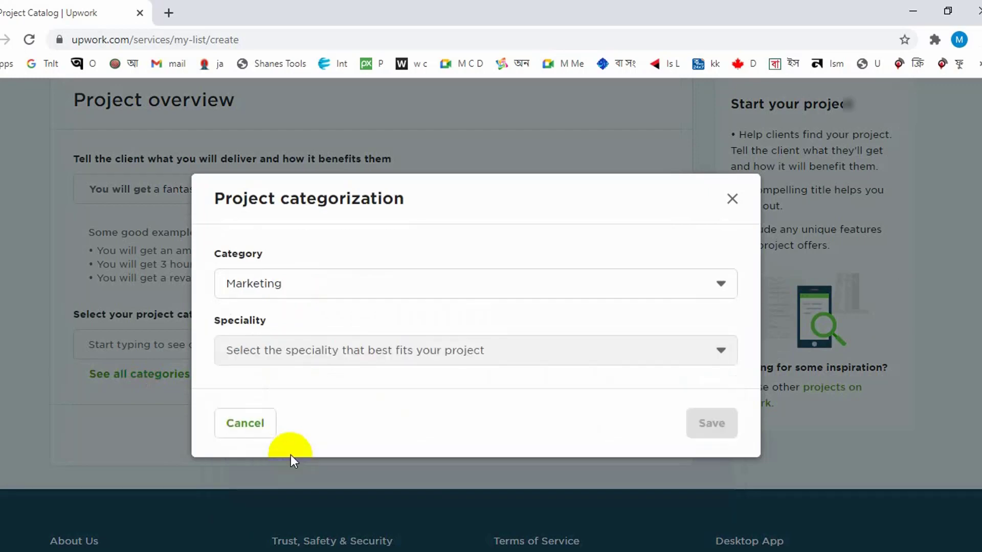
click(314, 352)
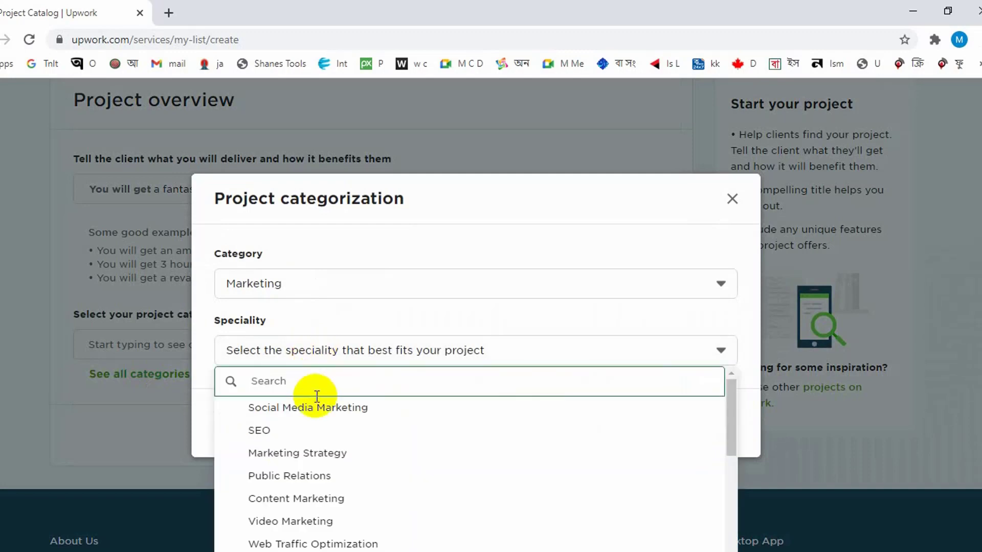
scroll(317, 439, down, 4)
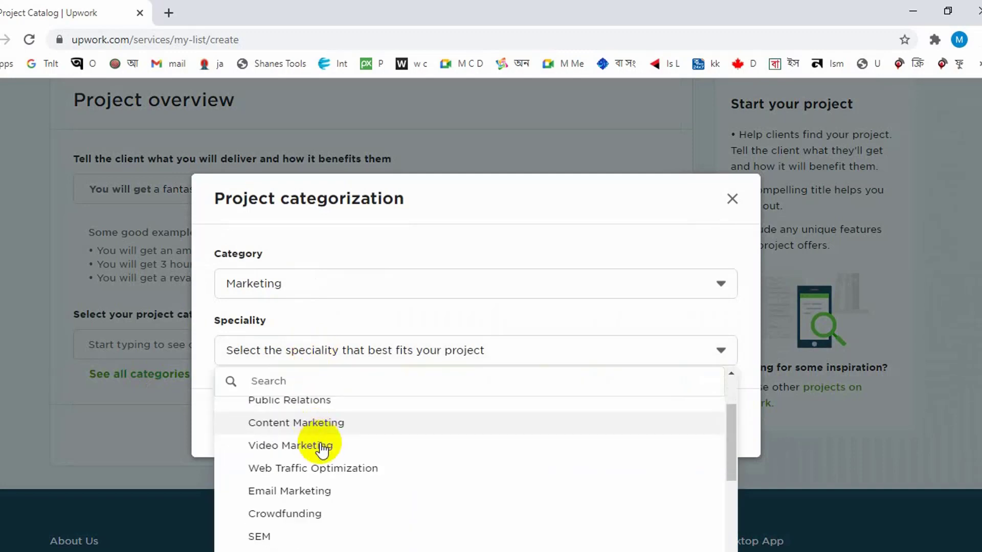
scroll(317, 491, down, 2)
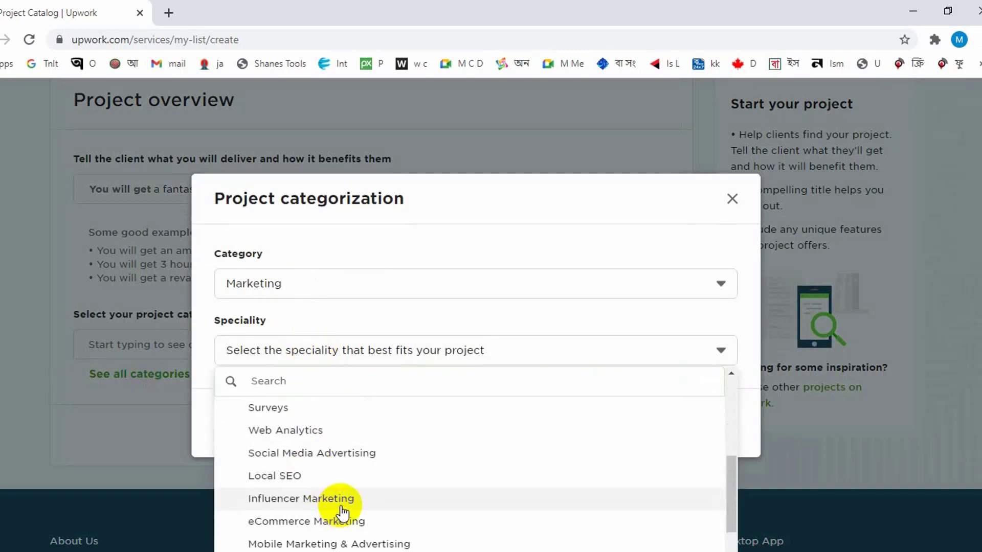
scroll(368, 509, down, 2)
scroll(398, 506, down, 3)
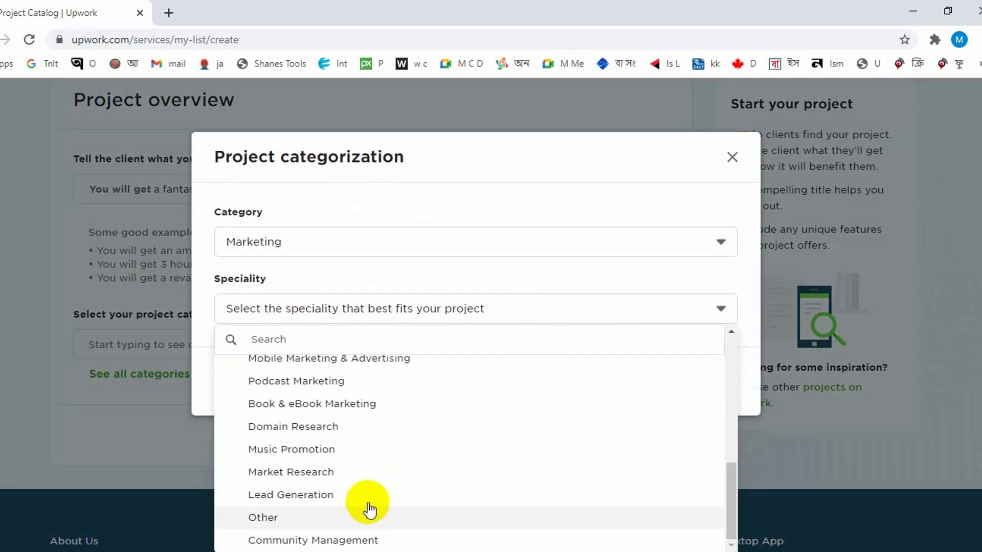
scroll(317, 450, up, 2)
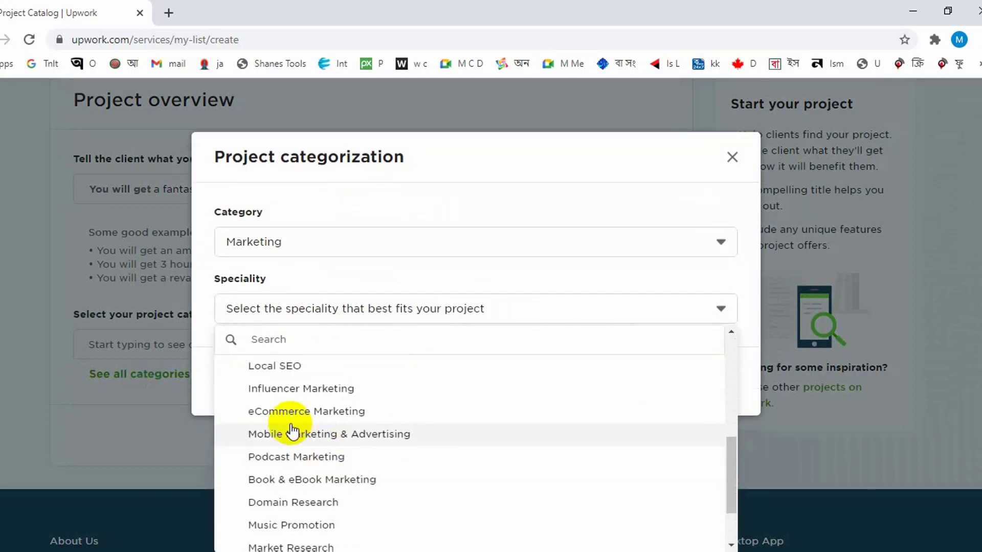
click(286, 388)
click(715, 429)
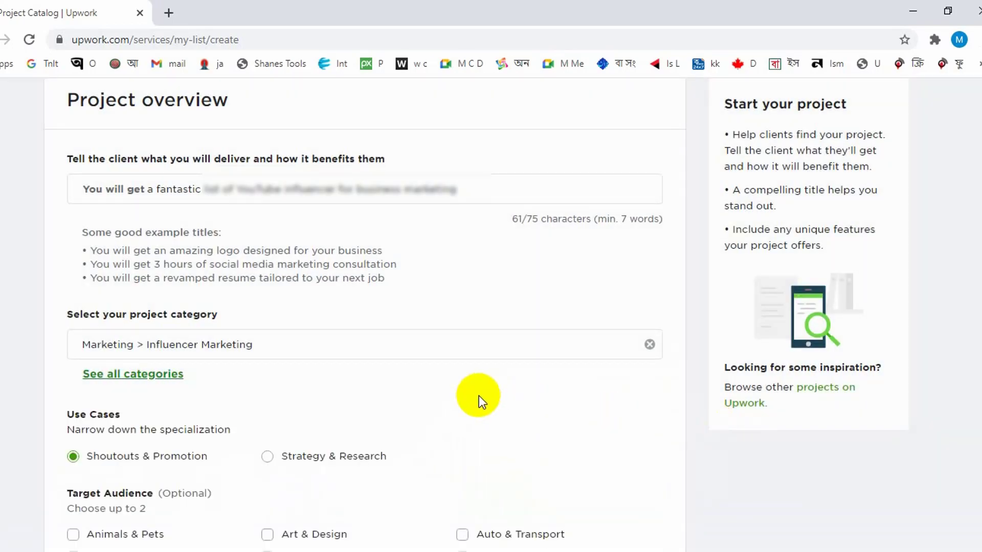
- Choose Strategy & Research as the project's use case
scroll(486, 392, down, 3)
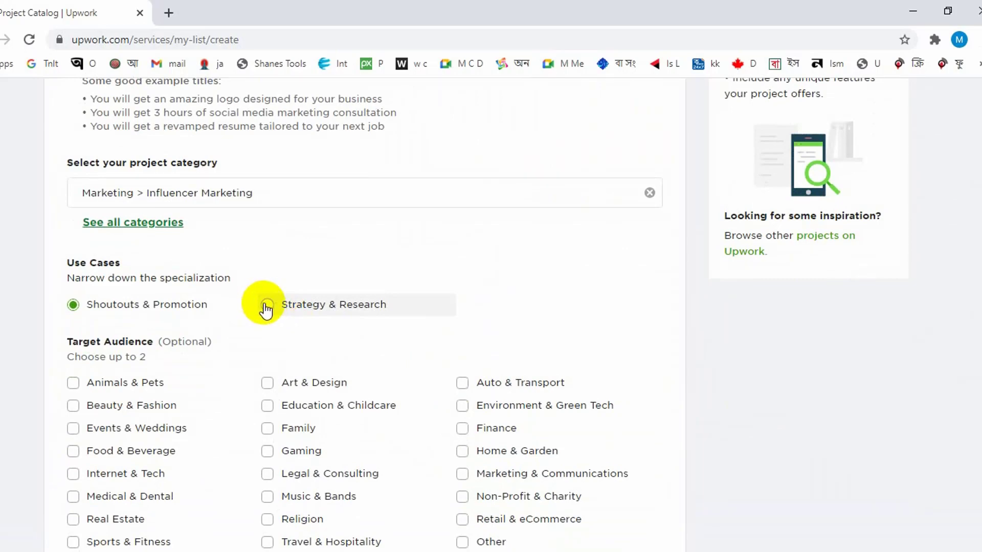
click(267, 307)
scroll(351, 307, down, 2)
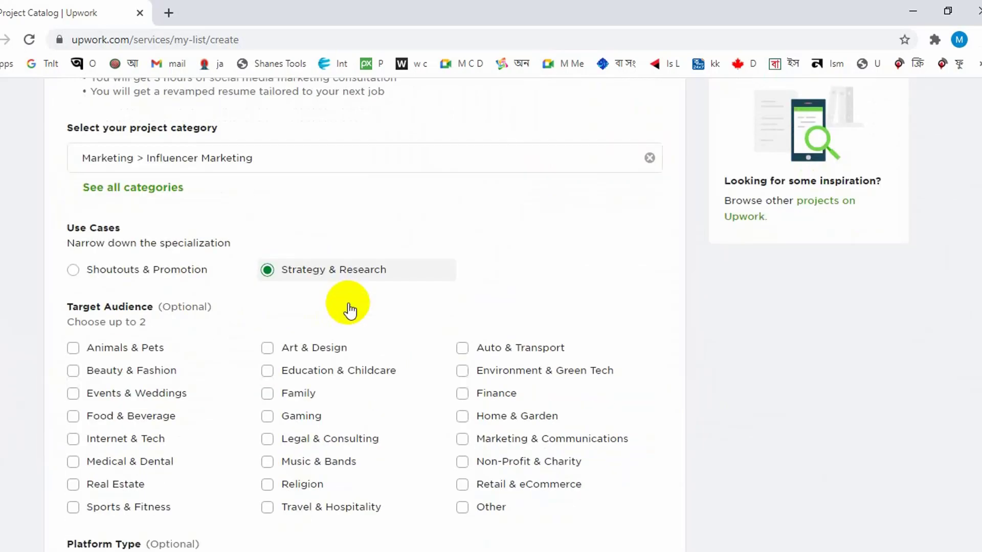
- Set the target audience to Beauty & Fashion and Food & Beverage only, leaving Home & Garden deselected
scroll(453, 248, down, 2)
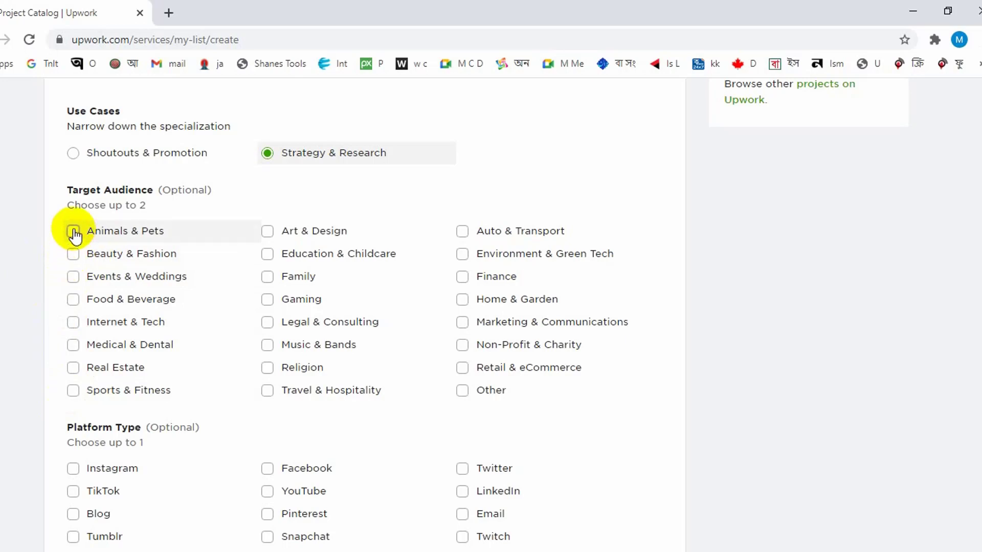
click(73, 254)
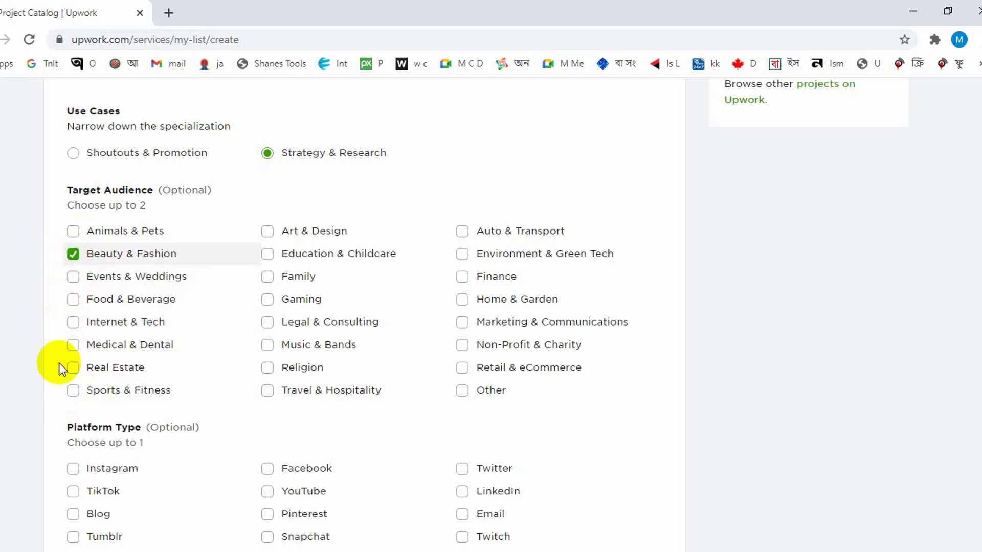
click(73, 233)
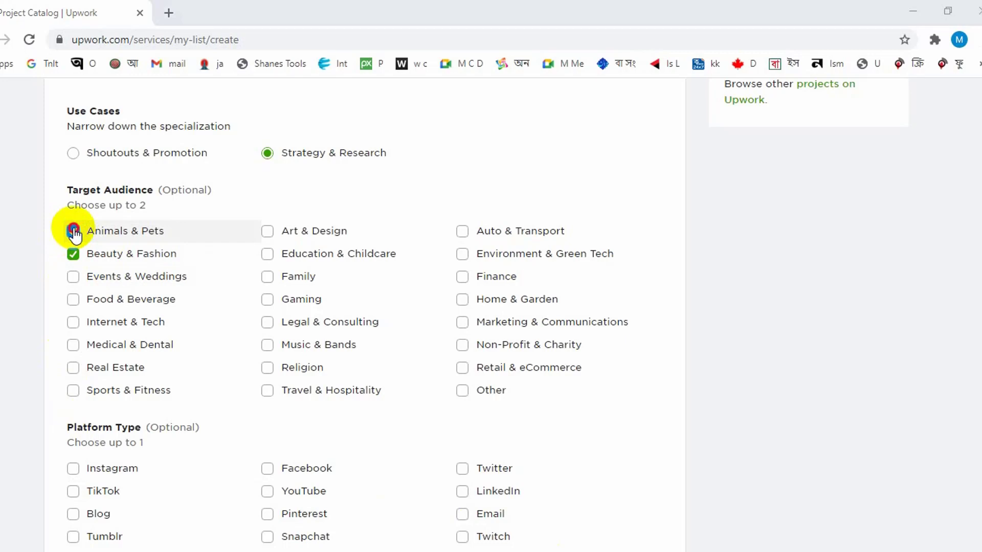
click(72, 233)
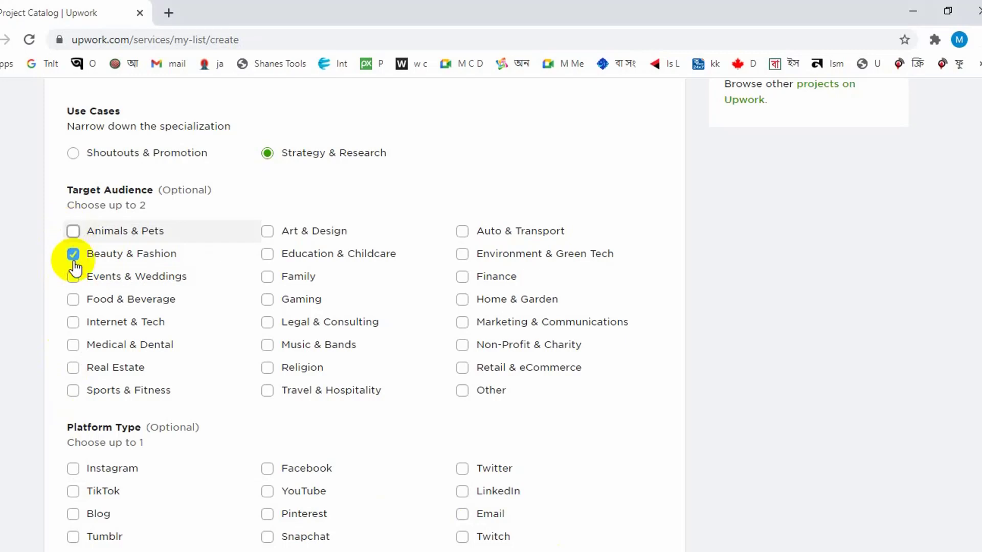
click(462, 301)
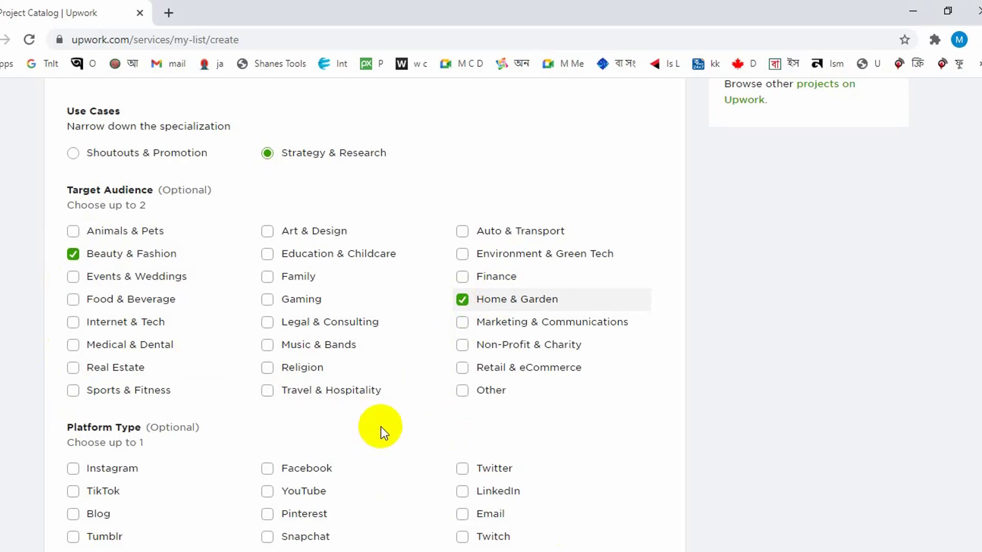
scroll(577, 547, down, 2)
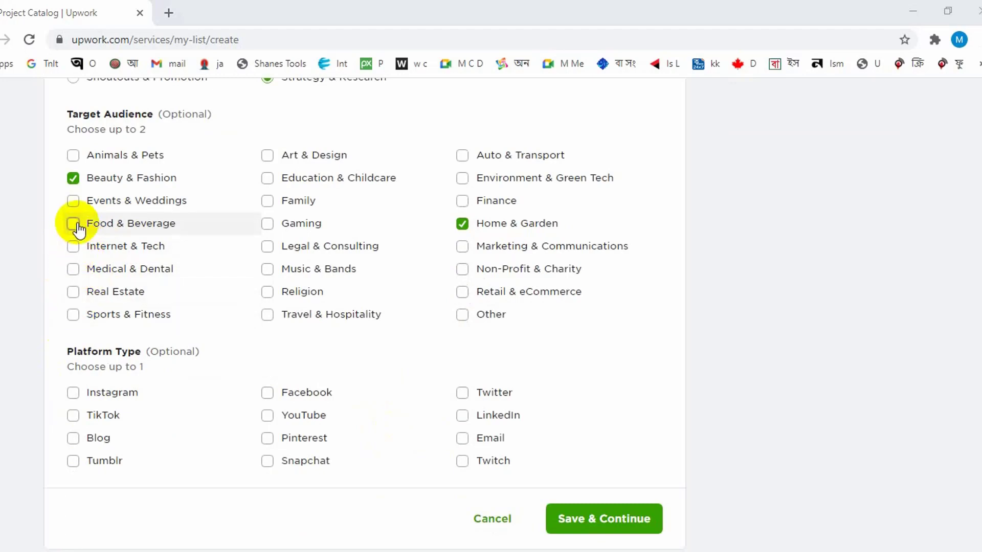
click(75, 223)
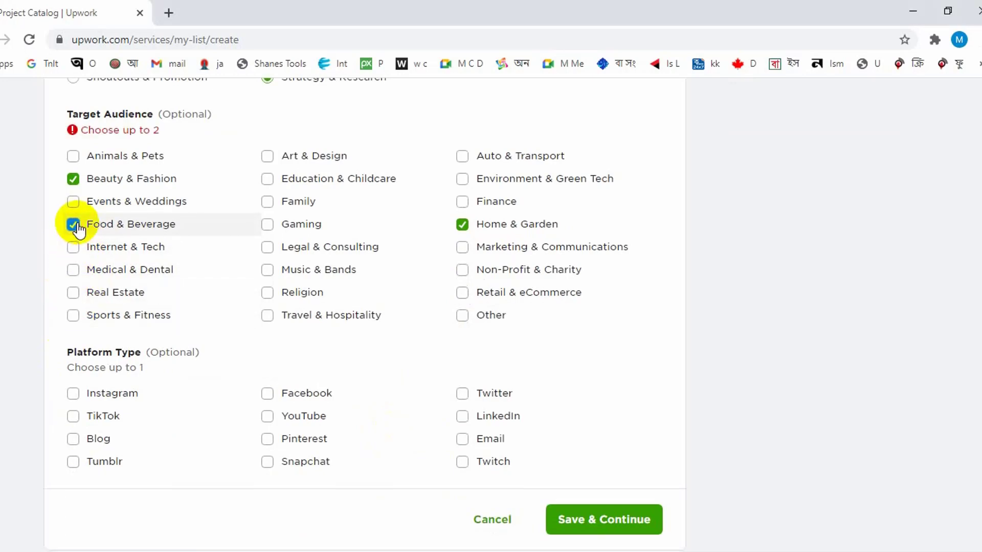
click(462, 224)
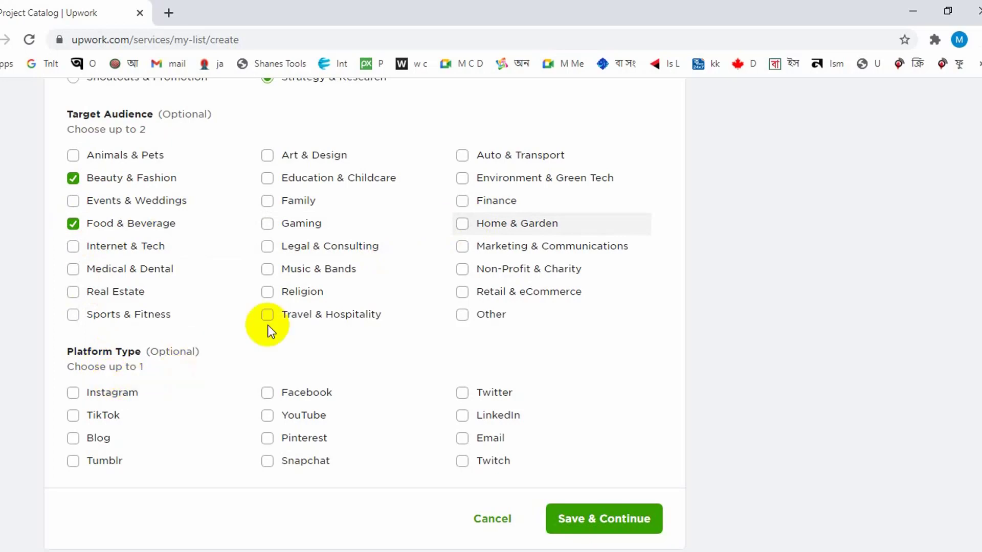
- Select YouTube as the project's platform type
scroll(268, 324, down, 2)
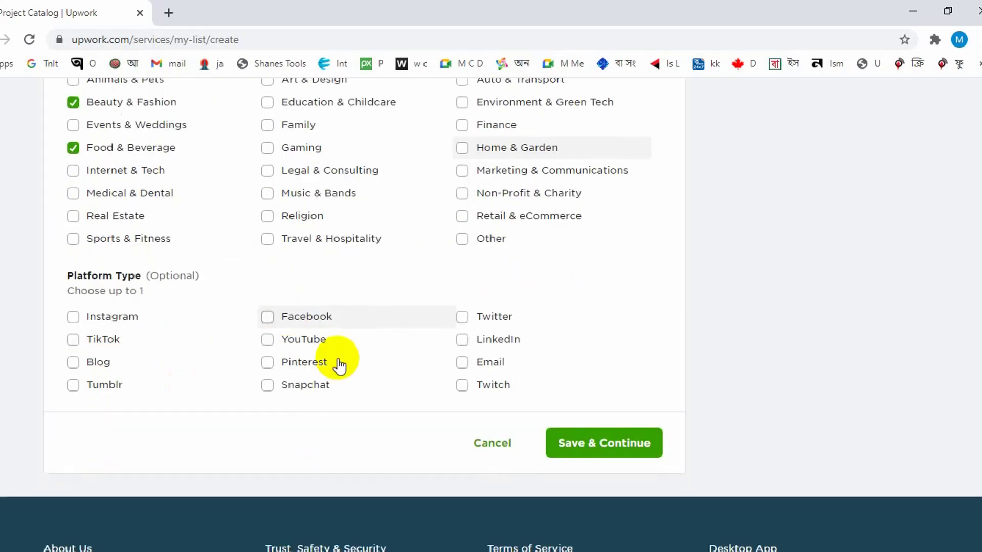
click(268, 341)
scroll(543, 322, down, 2)
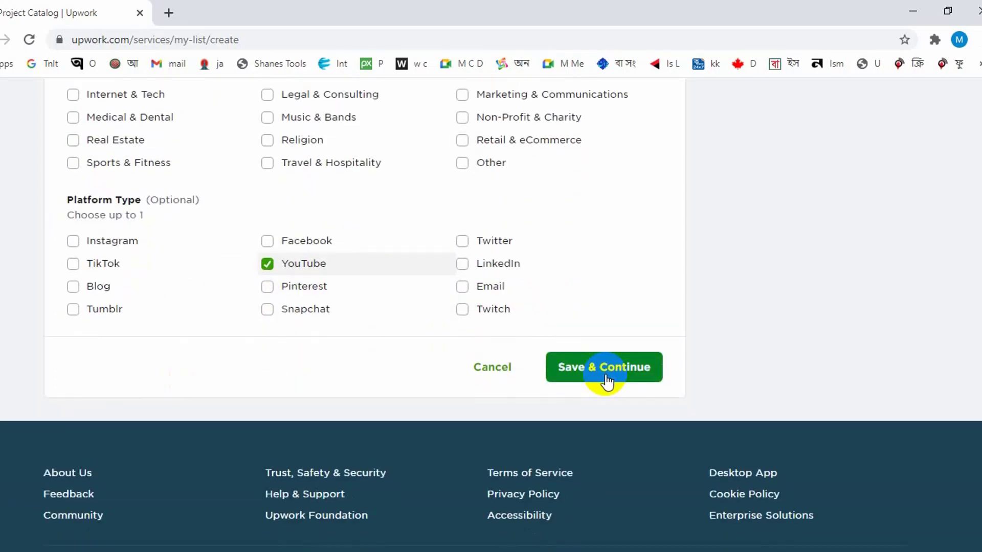
- Check the overview selections, then save them and continue to the project's Pricing stage
click(604, 373)
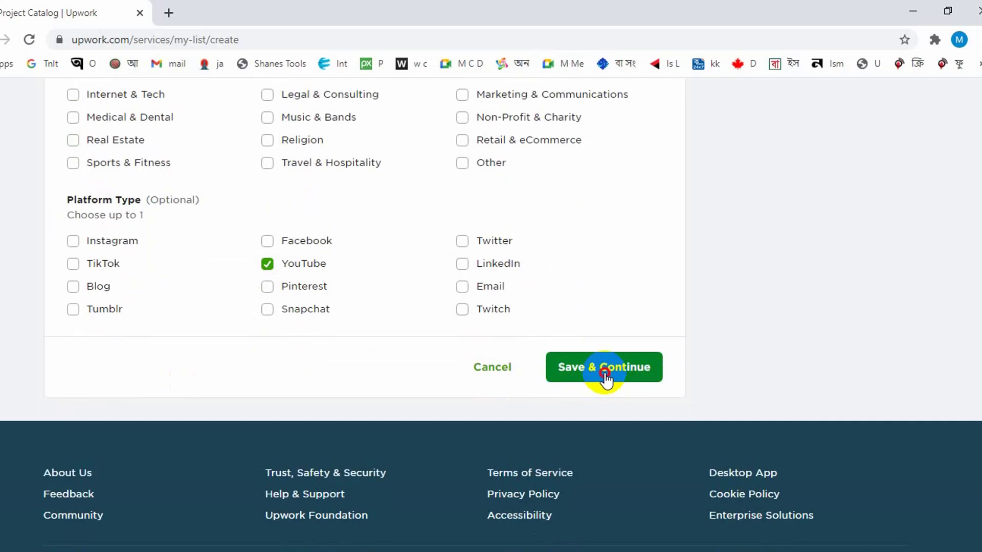
scroll(821, 343, up, 6)
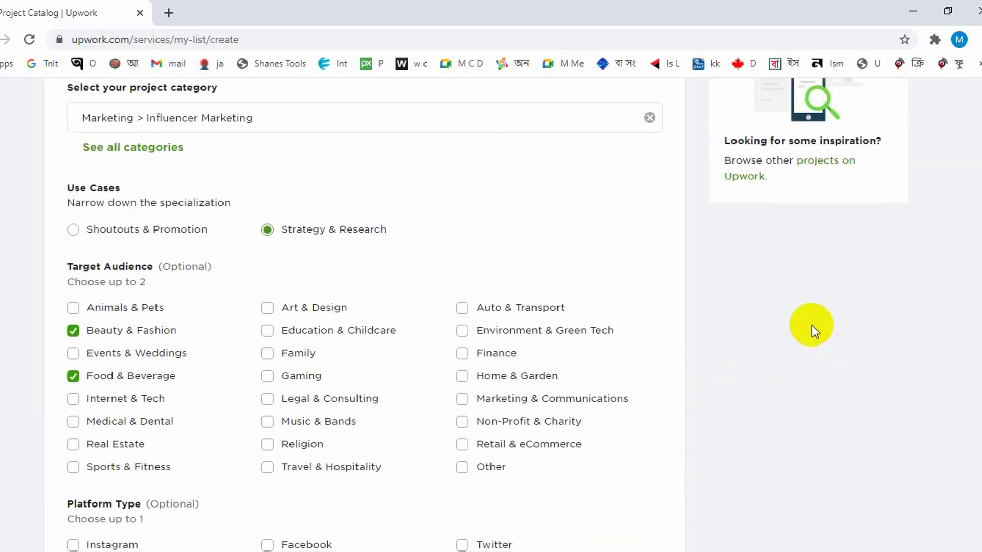
scroll(812, 324, up, 2)
scroll(133, 256, down, 2)
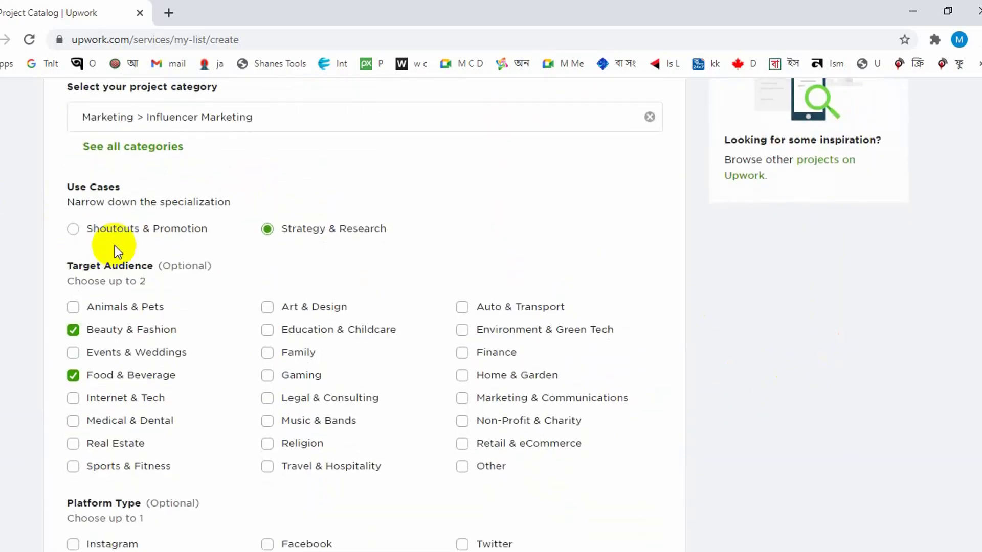
scroll(175, 247, down, 3)
scroll(333, 325, down, 2)
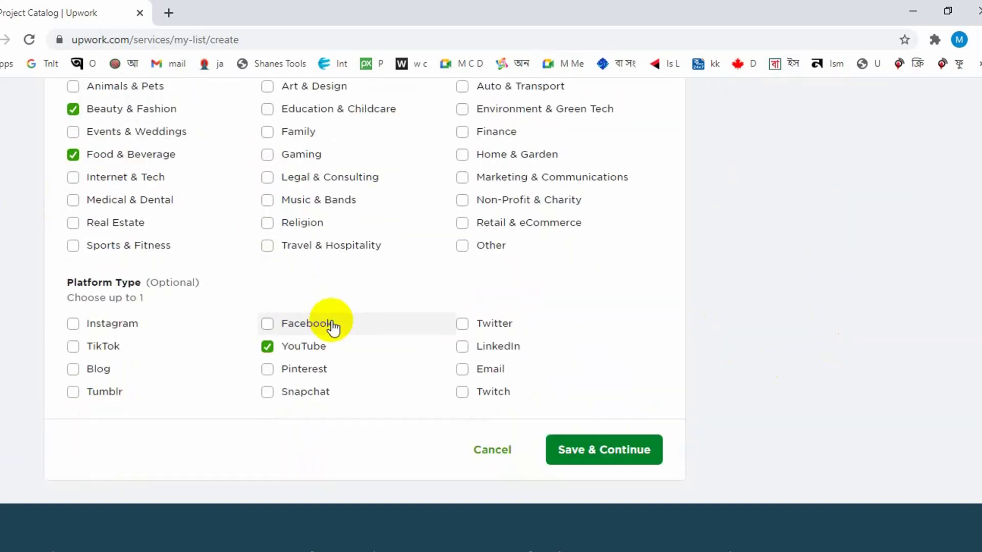
click(612, 441)
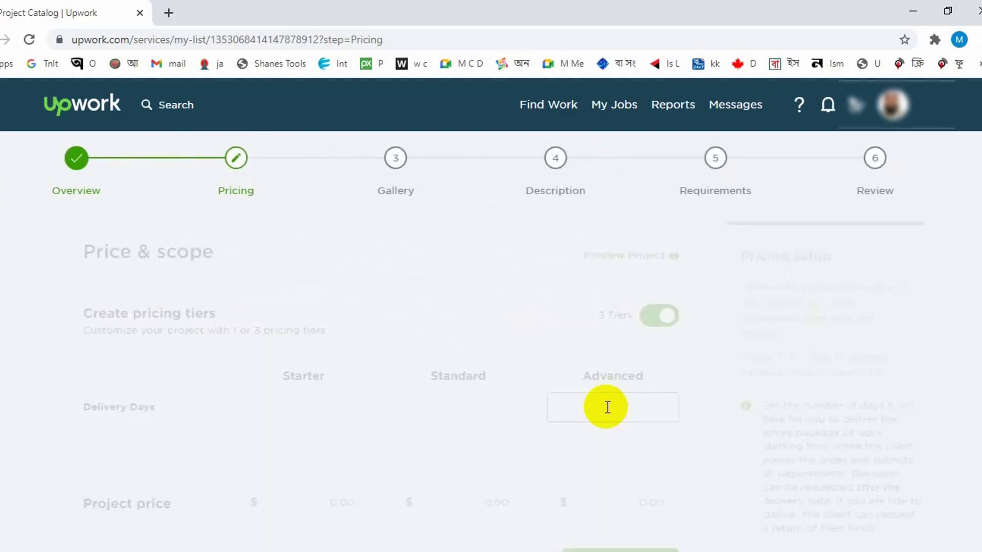
scroll(601, 402, down, 2)
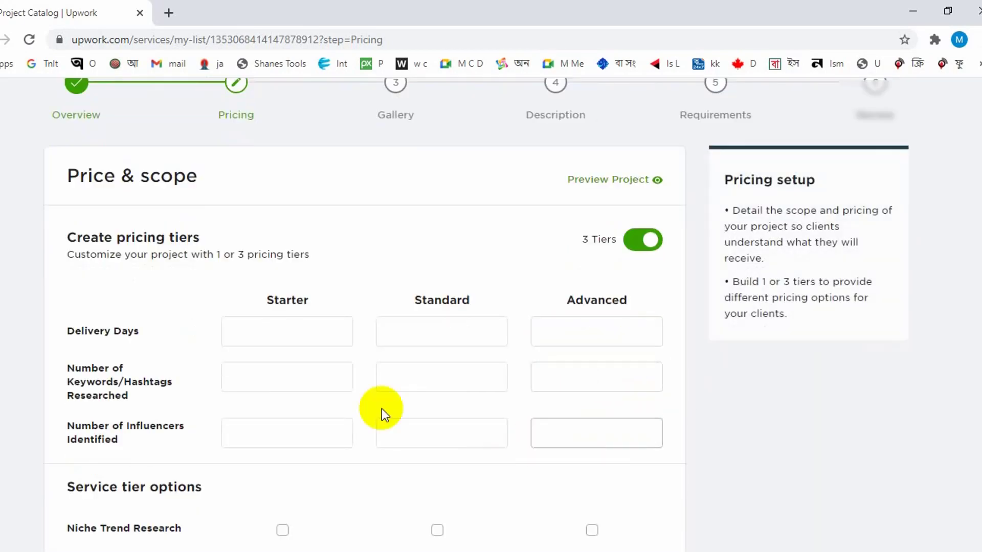
- Set the delivery days to 2 for Starter, 3 for Standard and 4 for Advanced
click(283, 321)
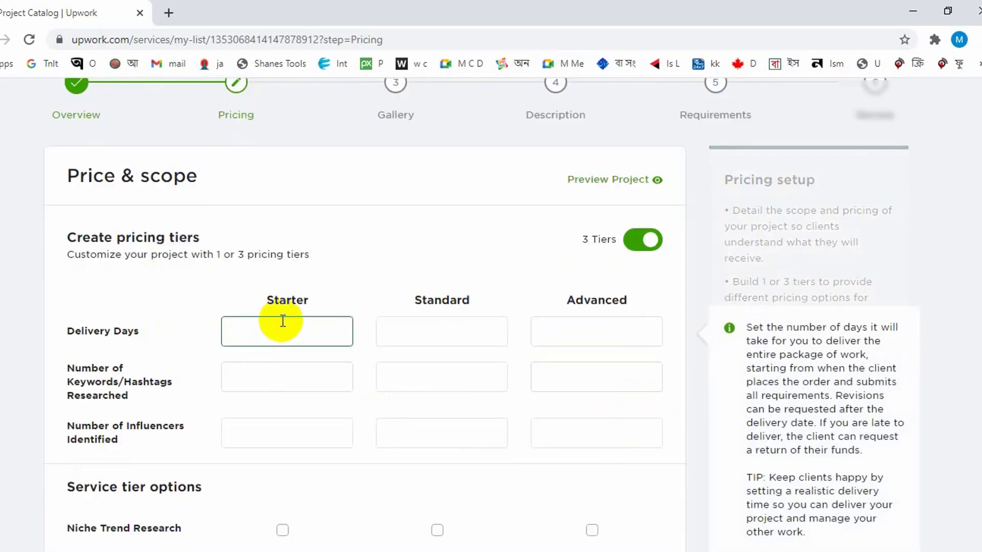
text(2)
key(Tab)
text(3)
key(Tab)
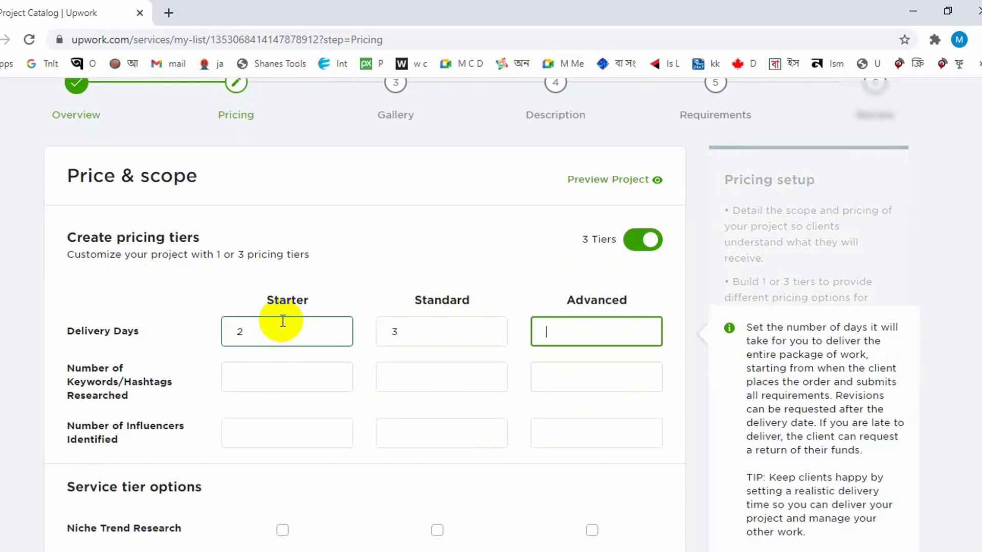
text(4)
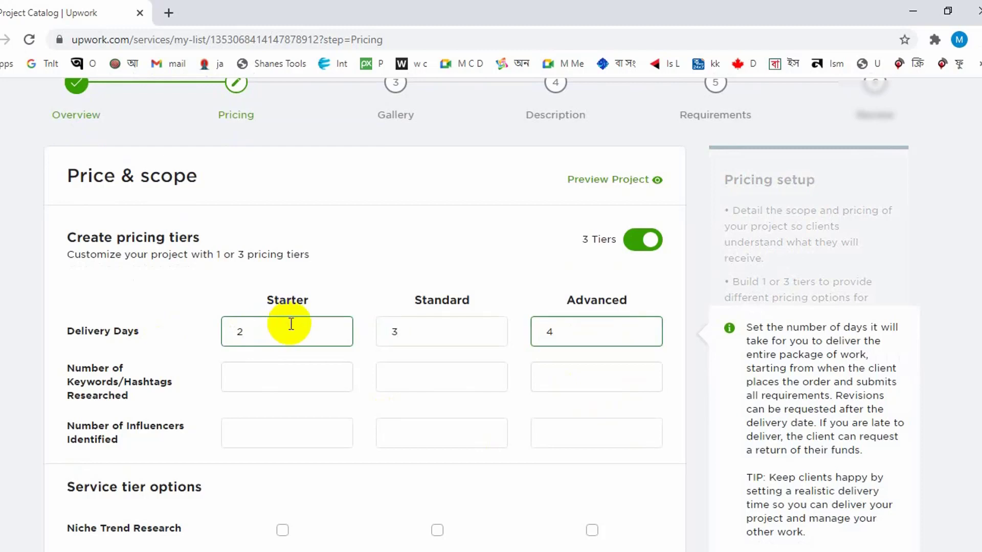
key(Tab)
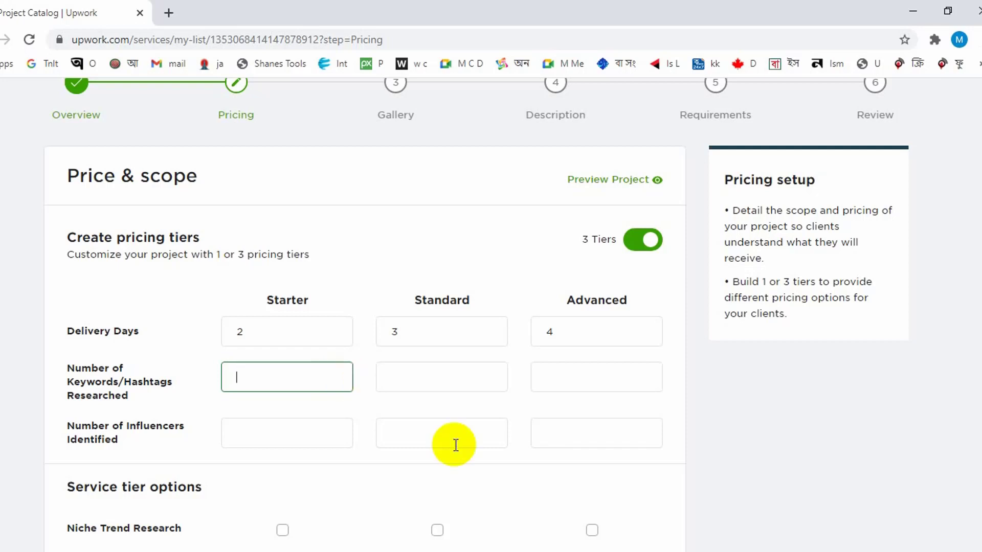
- Set the number of influencers identified to 25 for Starter, 50 for Standard and 100 for Advanced
scroll(278, 357, down, 1)
click(279, 356)
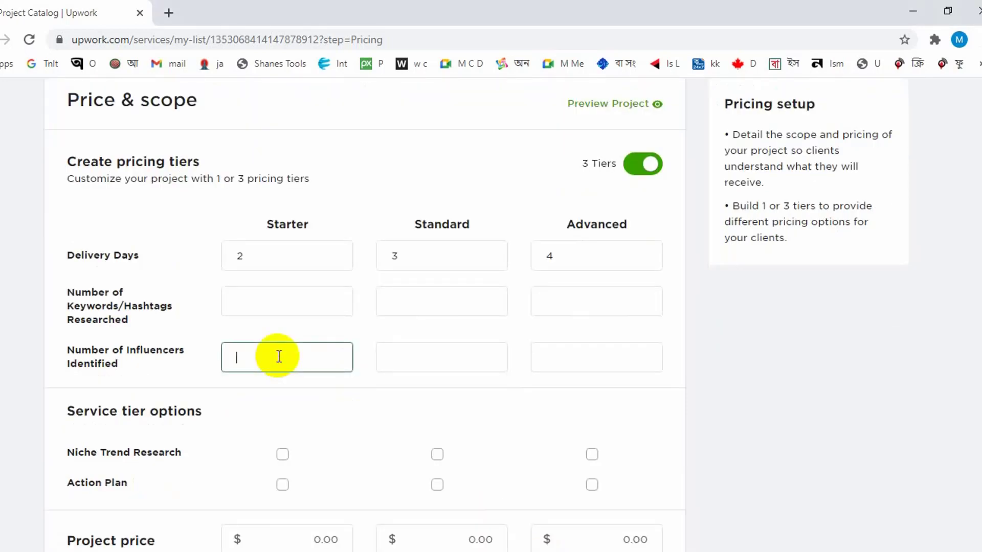
text(25)
key(Tab)
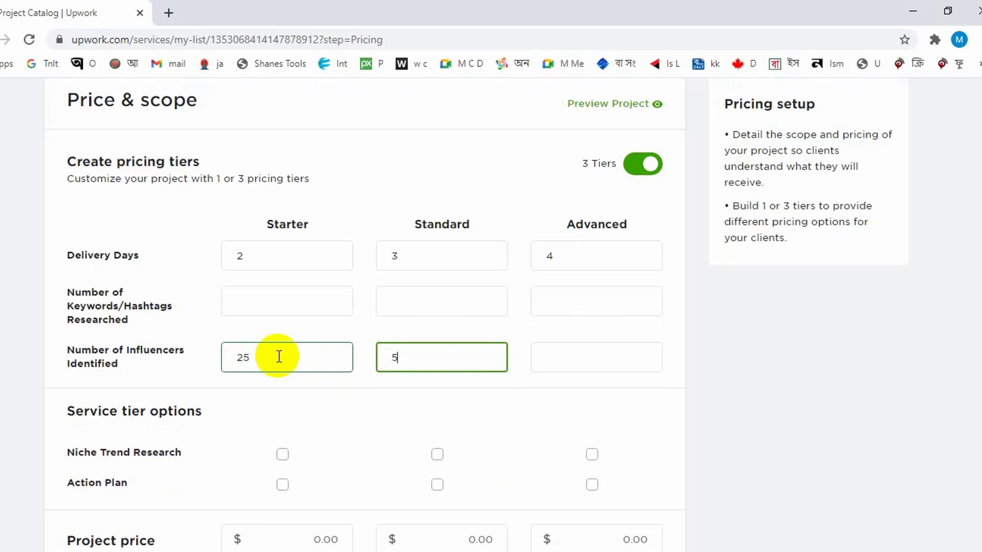
key(Tab)
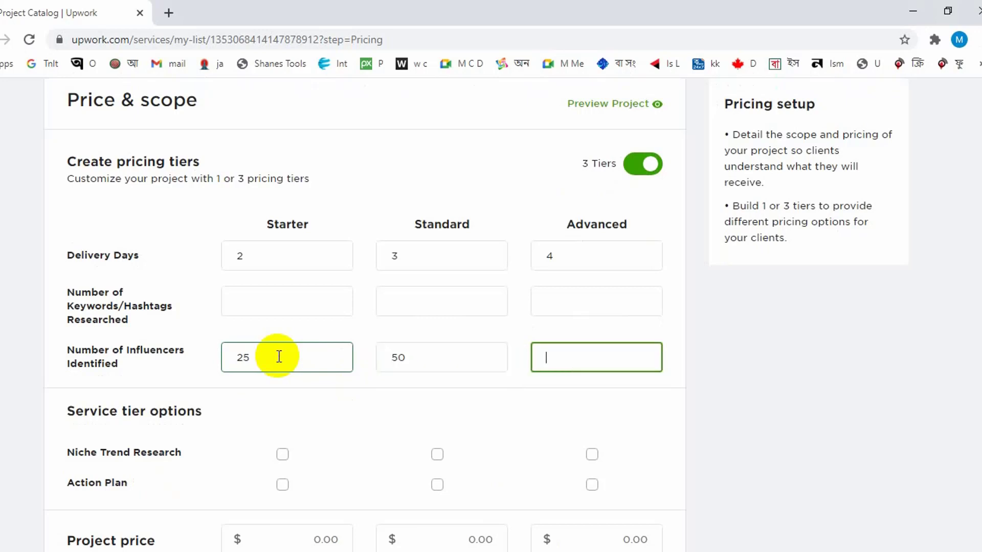
text(100)
key(Tab)
- Include Niche Trend Research in the Starter, Standard and Advanced tiers
scroll(284, 357, down, 2)
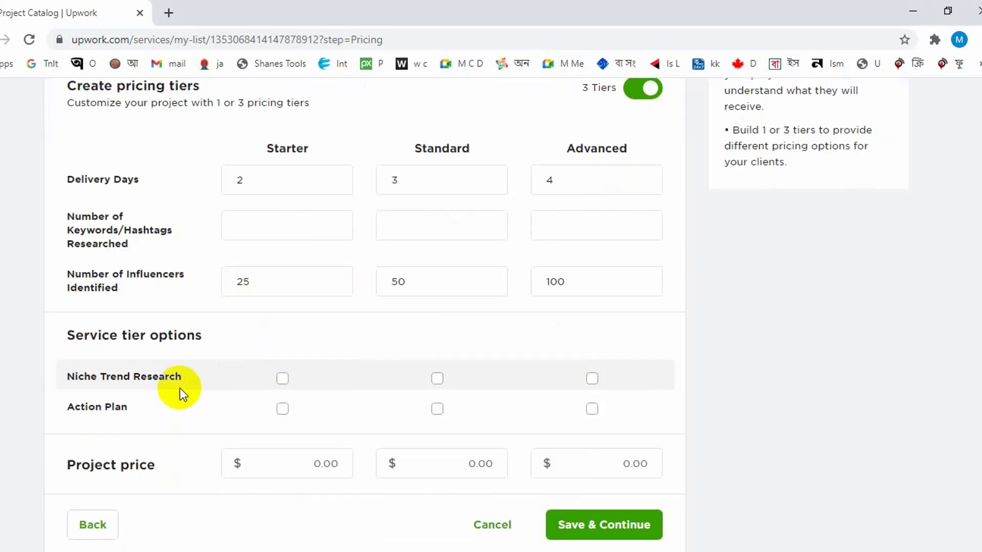
click(282, 380)
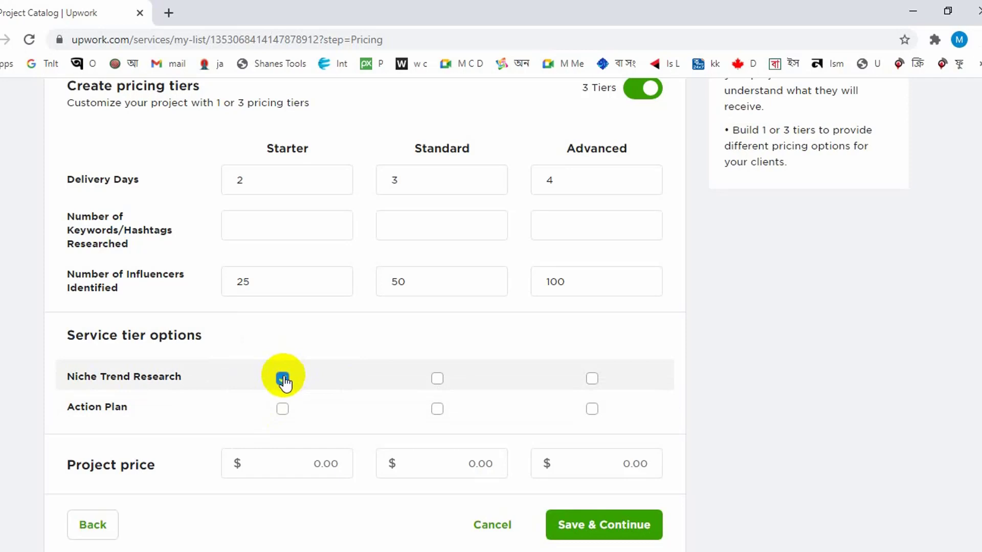
click(437, 379)
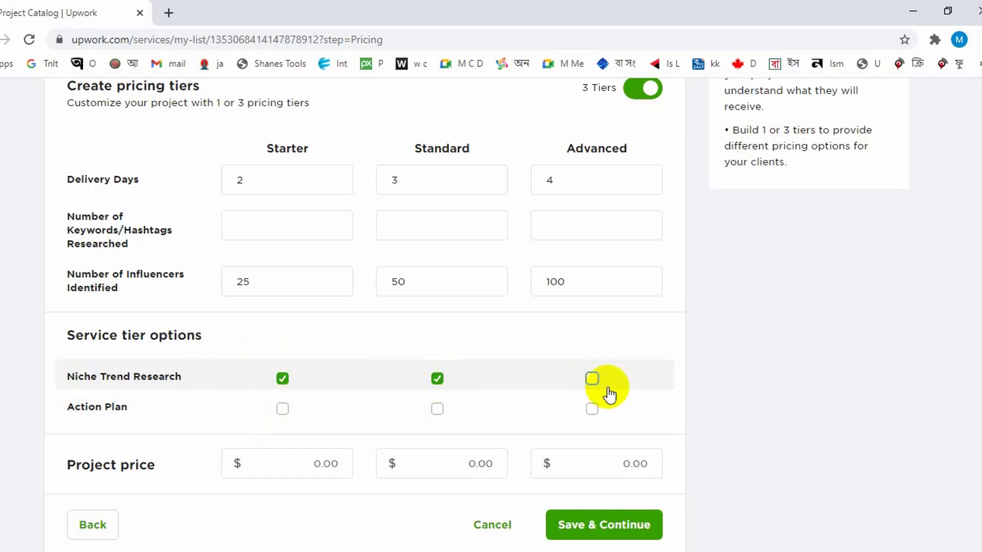
click(592, 379)
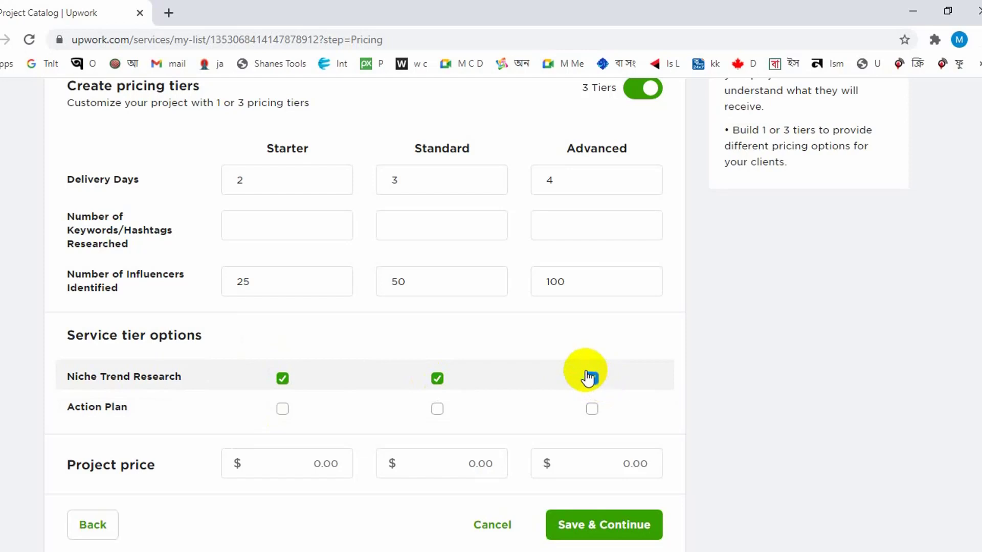
- Set the project prices to $15 for Starter, $30 for Standard and $58 for Advanced
scroll(385, 397, down, 2)
click(321, 387)
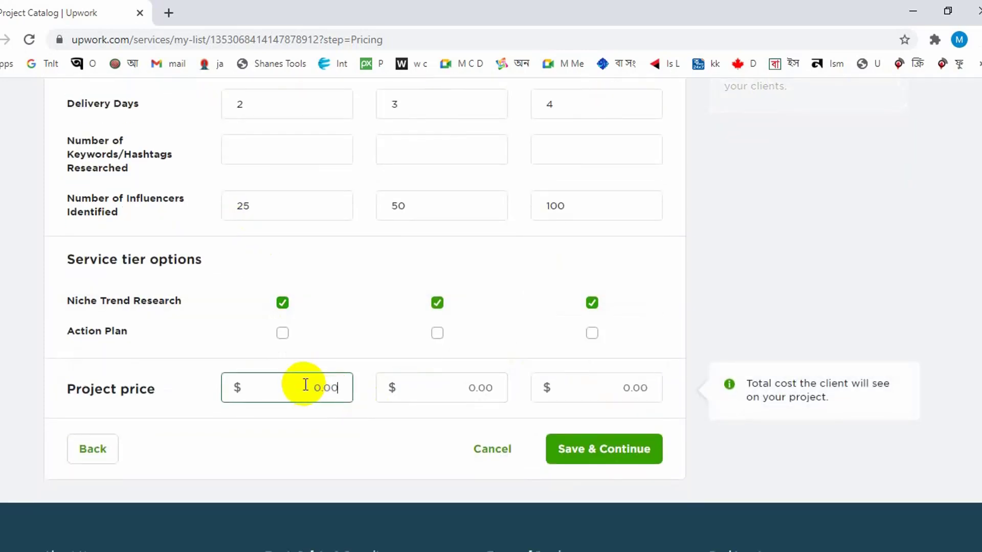
text(15)
key(Tab)
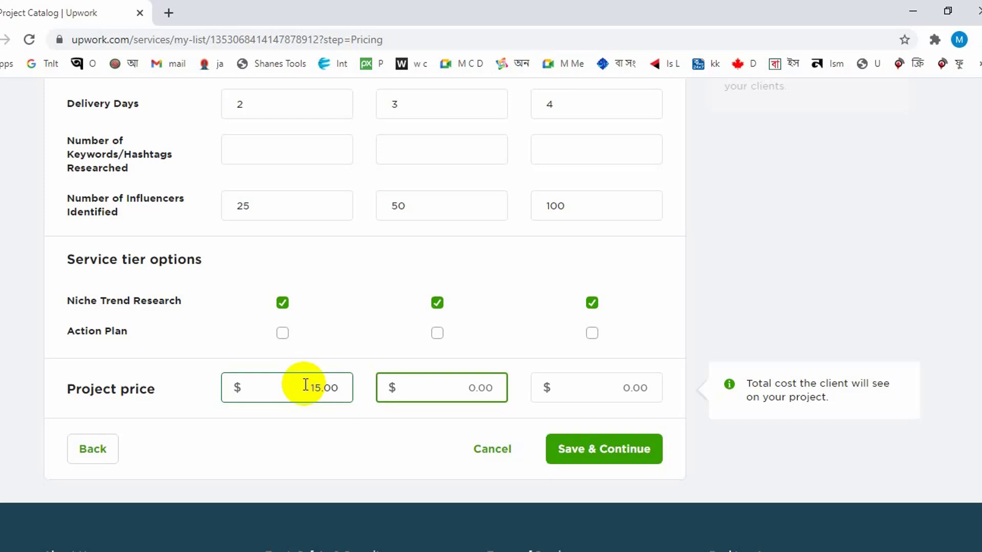
text(30)
key(Tab)
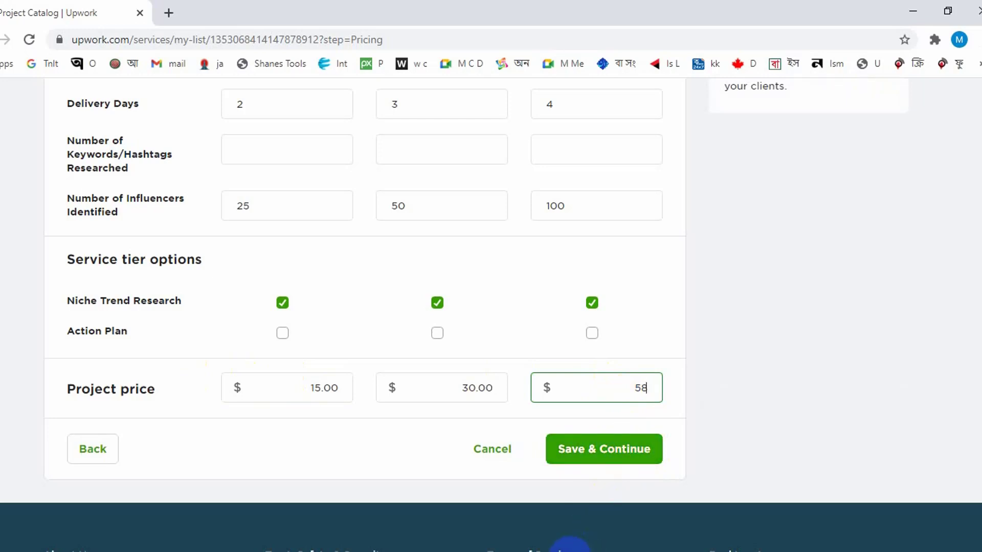
- Change the Standard tier's number of influencers identified to 52
click(456, 205)
key(BackSpace)
double_click(455, 205)
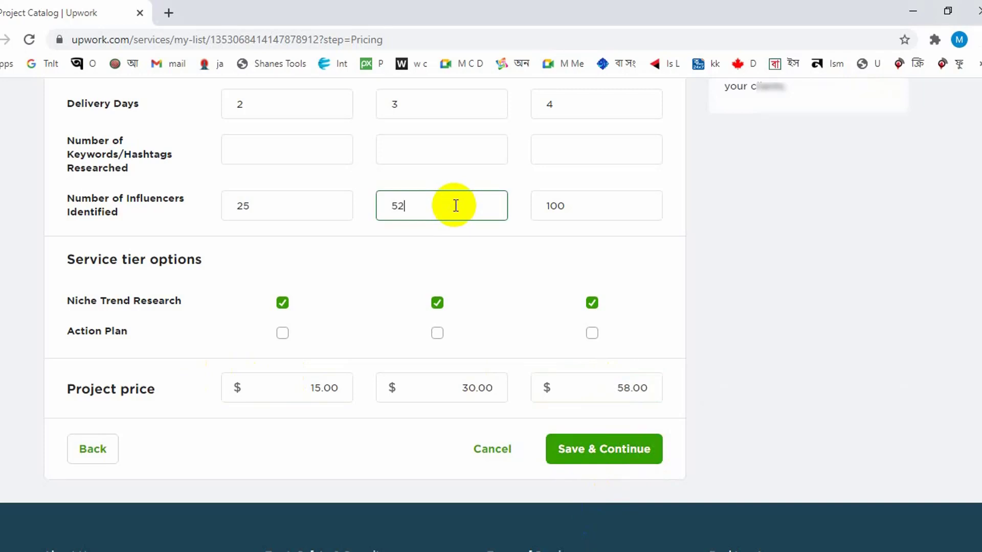
- Check the pricing tiers, then save them and continue to the project's Gallery stage
click(592, 453)
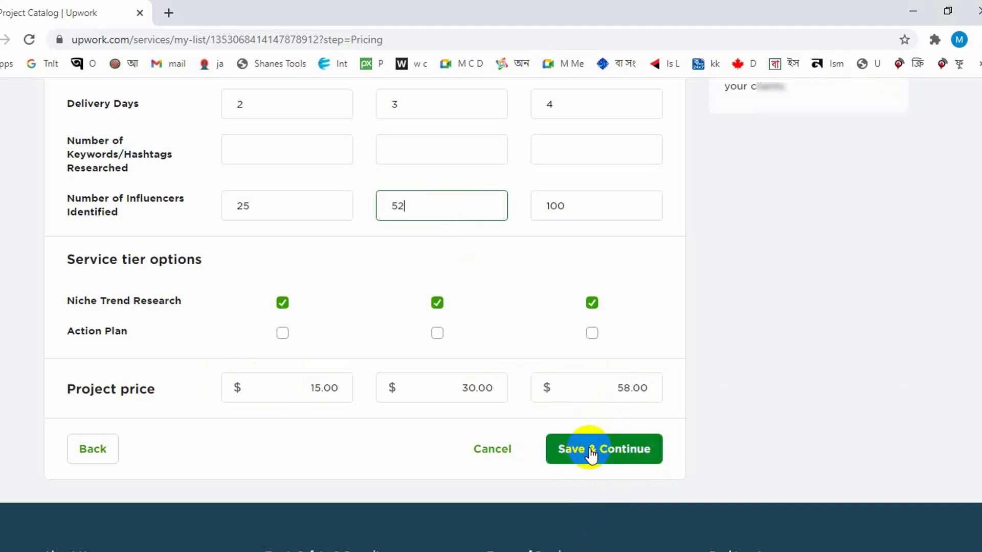
click(592, 453)
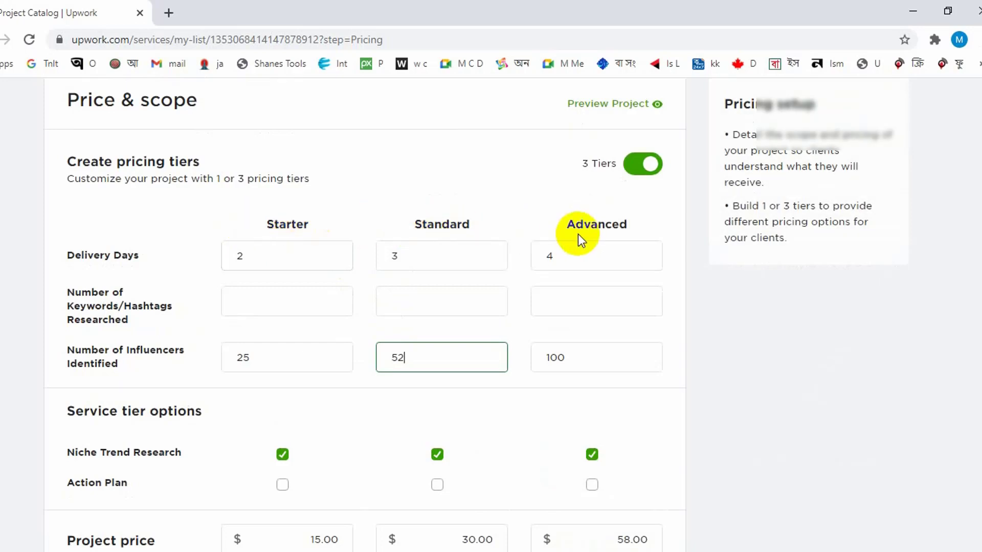
scroll(390, 292, down, 2)
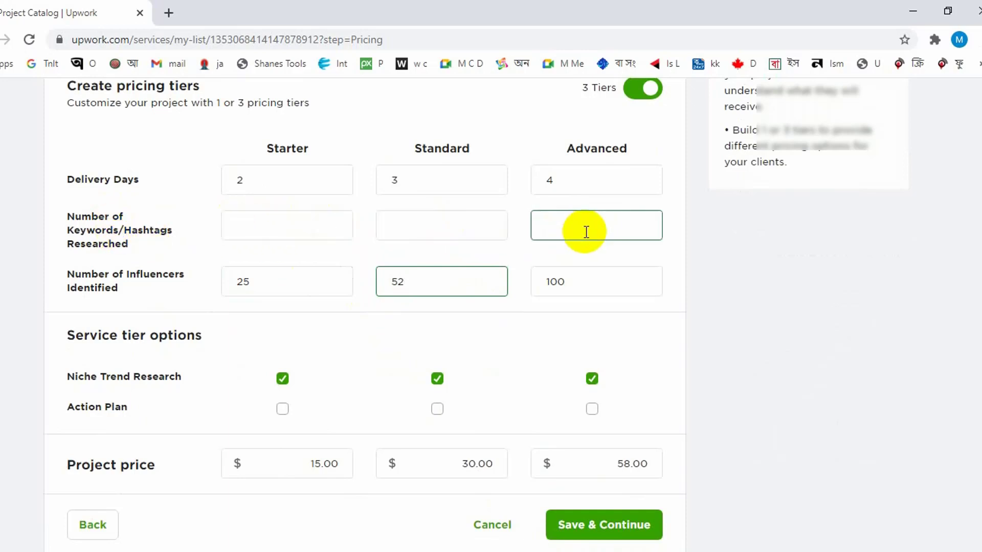
scroll(583, 235, down, 2)
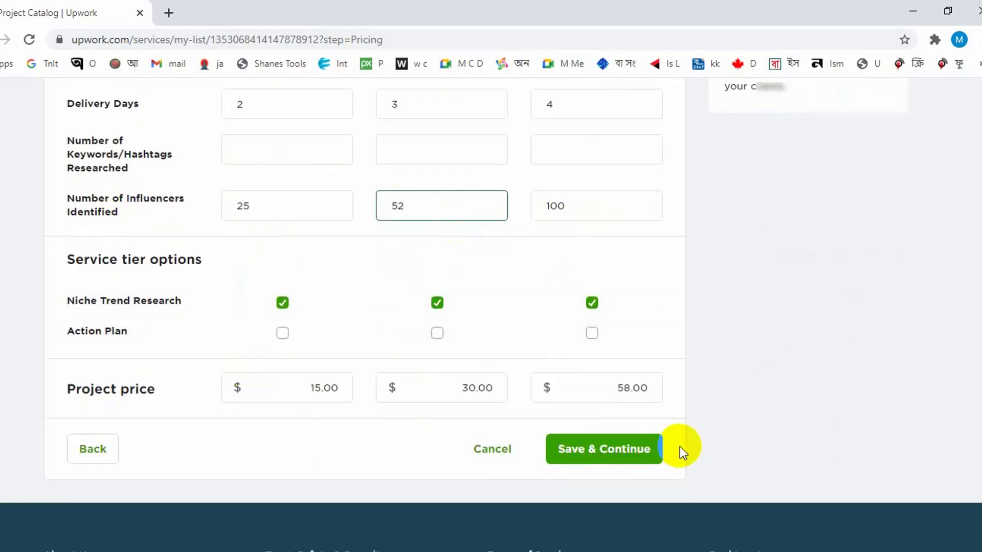
scroll(644, 443, down, 2)
click(597, 377)
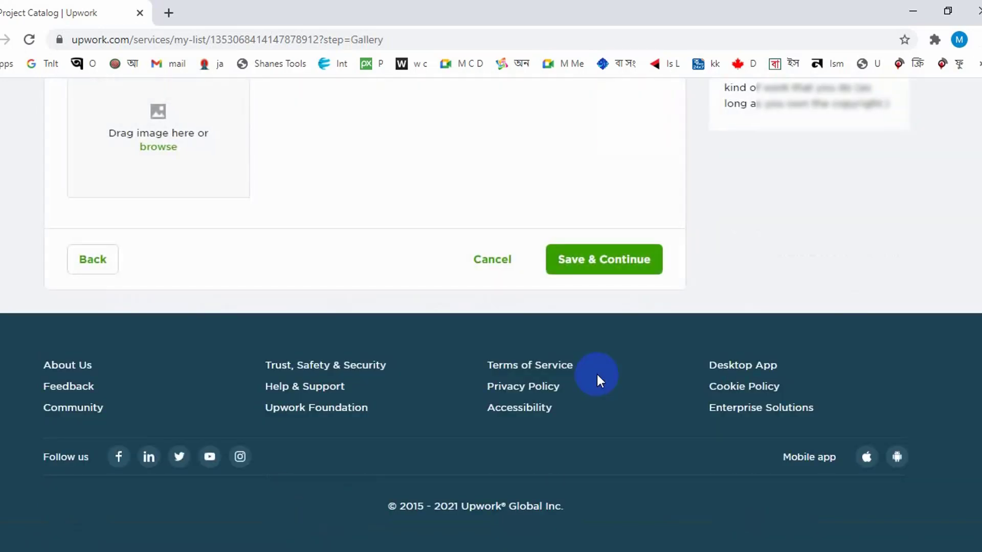
- Examine the Gallery stage's image upload instructions, including the allowed formats, file size and aspect ratio
scroll(596, 371, up, 5)
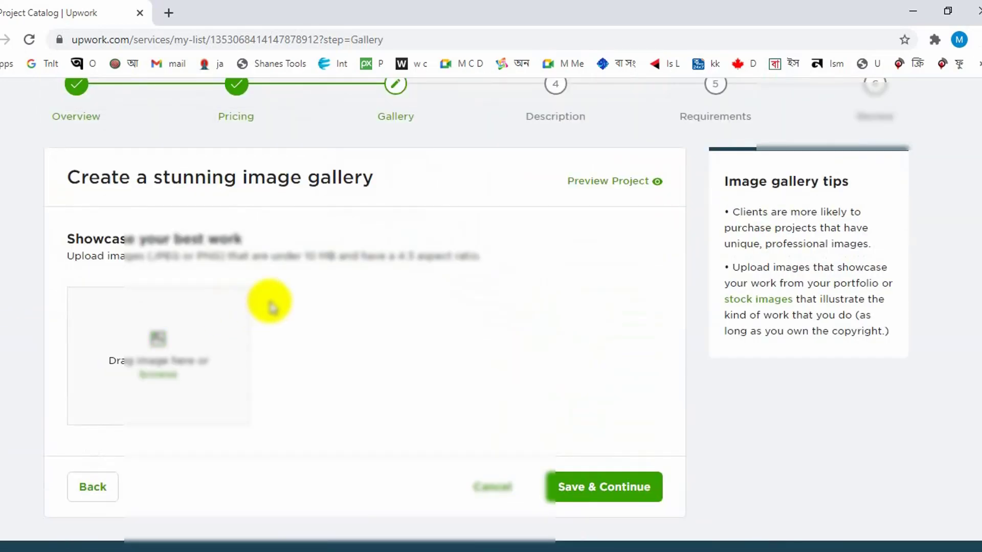
scroll(324, 286, up, 2)
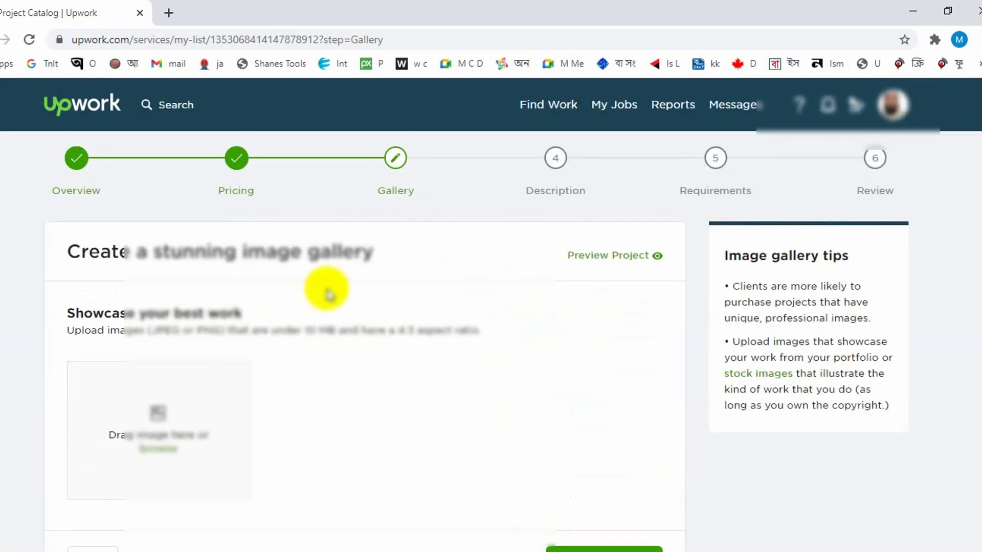
drag(71, 311, 276, 312)
click(208, 329)
drag(78, 334, 467, 346)
click(366, 394)
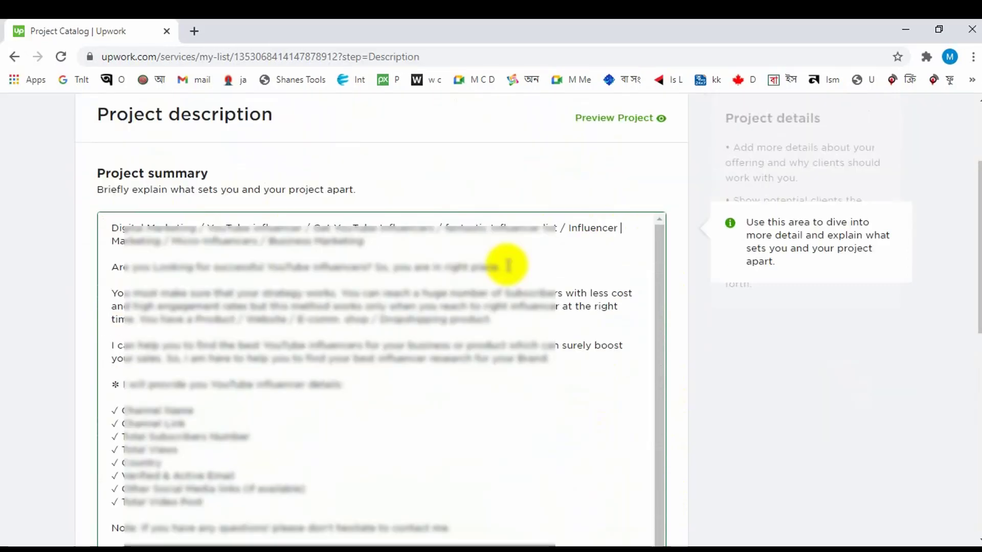
- Merge the project summary's three paragraphs from "Are you Looking for successful YouTube influencers?" through "I can help you" into one paragraph
triple_click(447, 265)
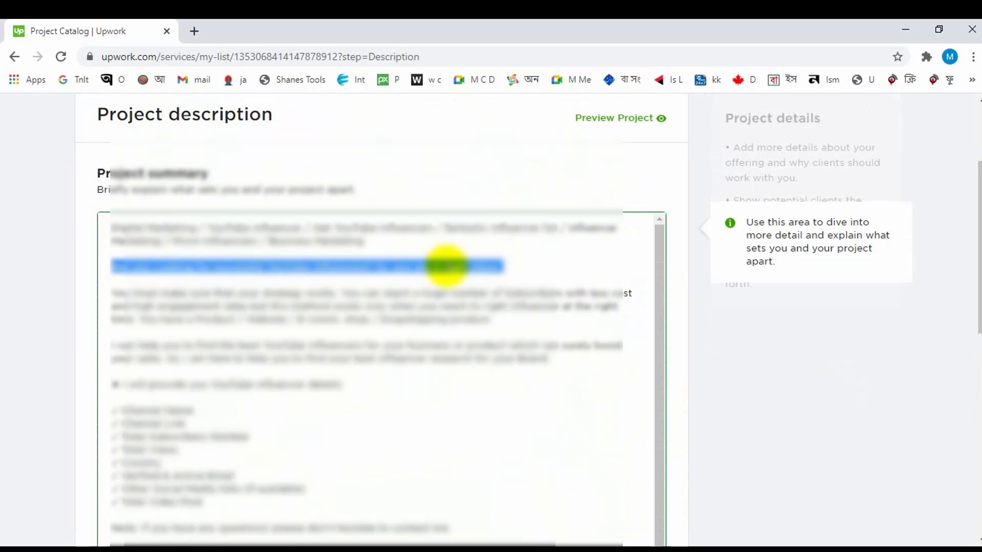
click(481, 265)
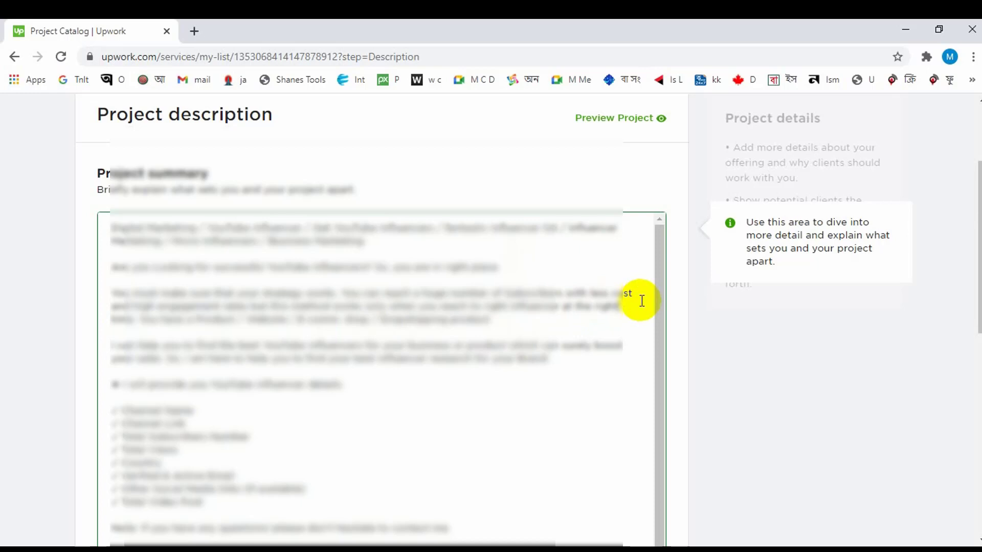
key(Delete)
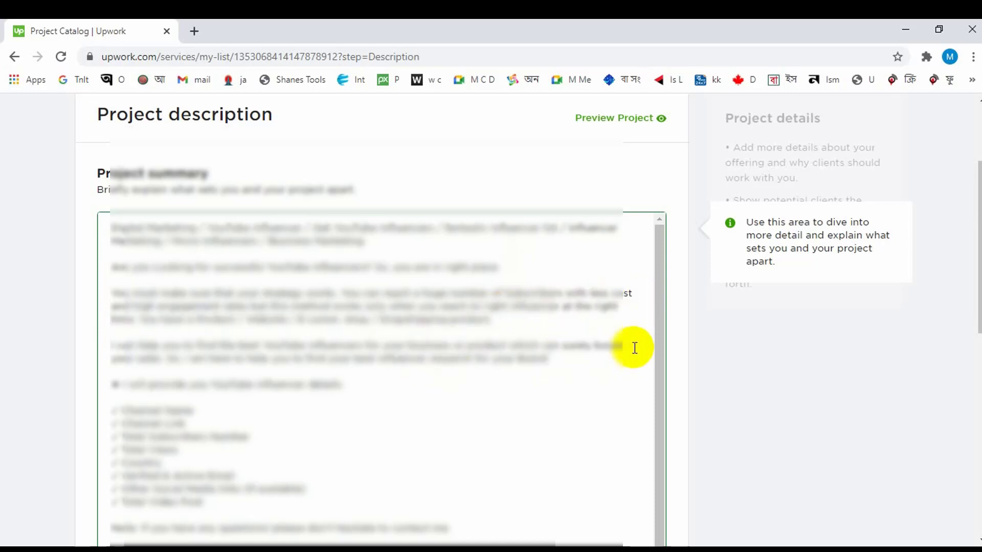
key(Delete)
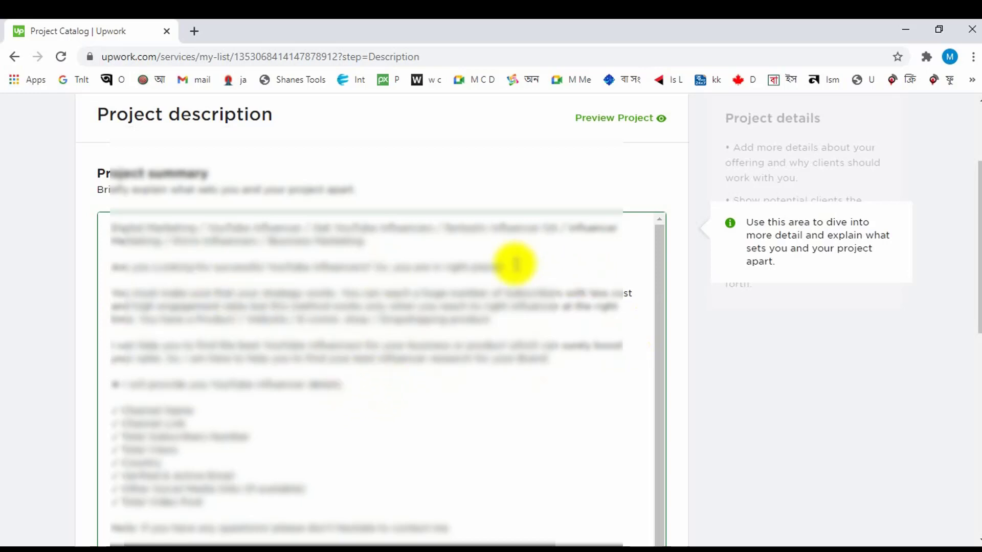
key(Delete)
key(Delete)
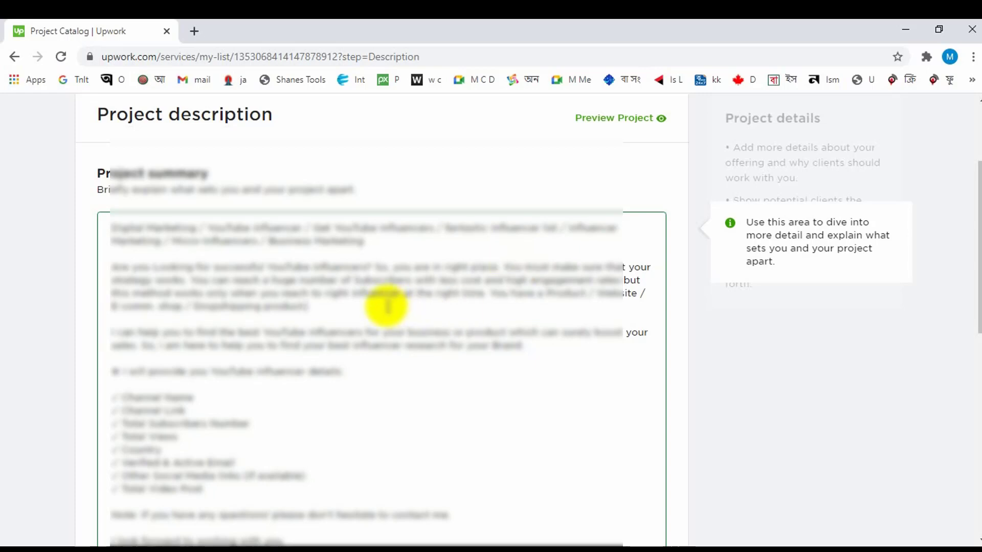
key(Delete)
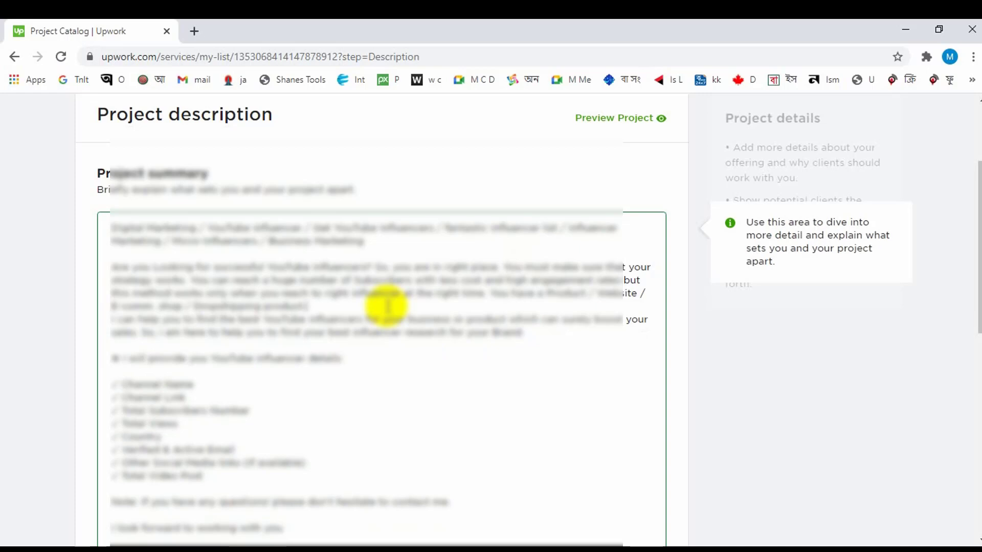
key(Delete)
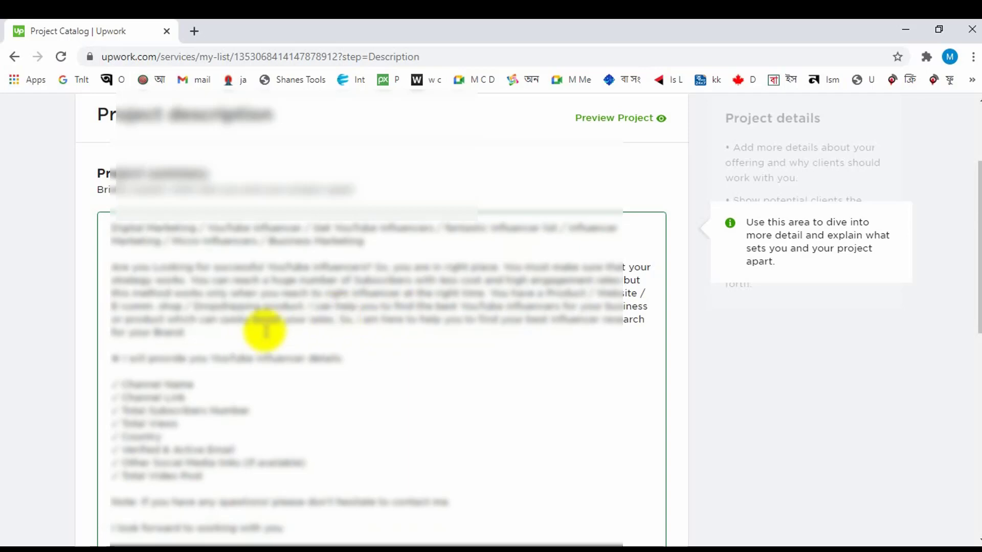
- Start a new project step with the description "You will receive the YouTube Influencers list in a Google Spreadsheet or Excel file."
scroll(330, 323, down, 1)
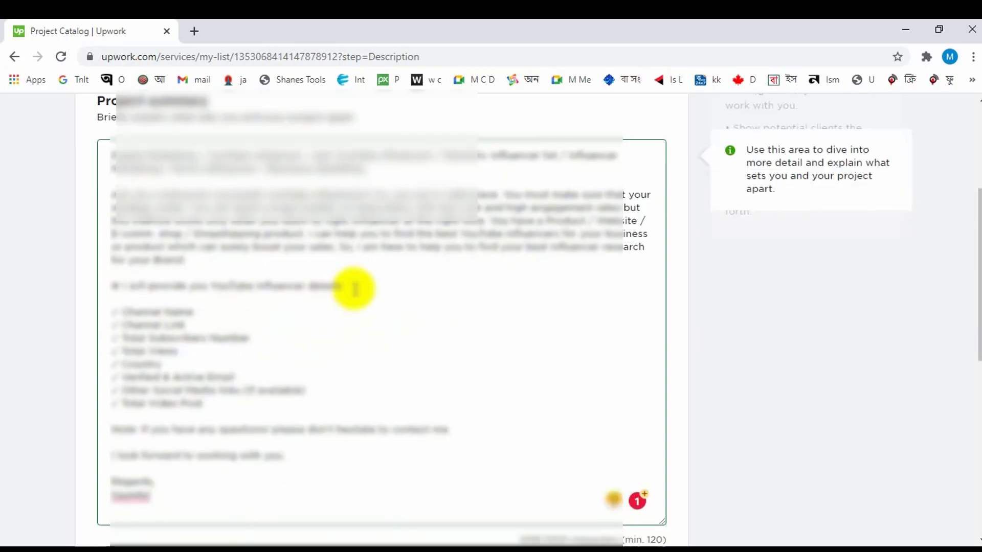
scroll(358, 286, down, 1)
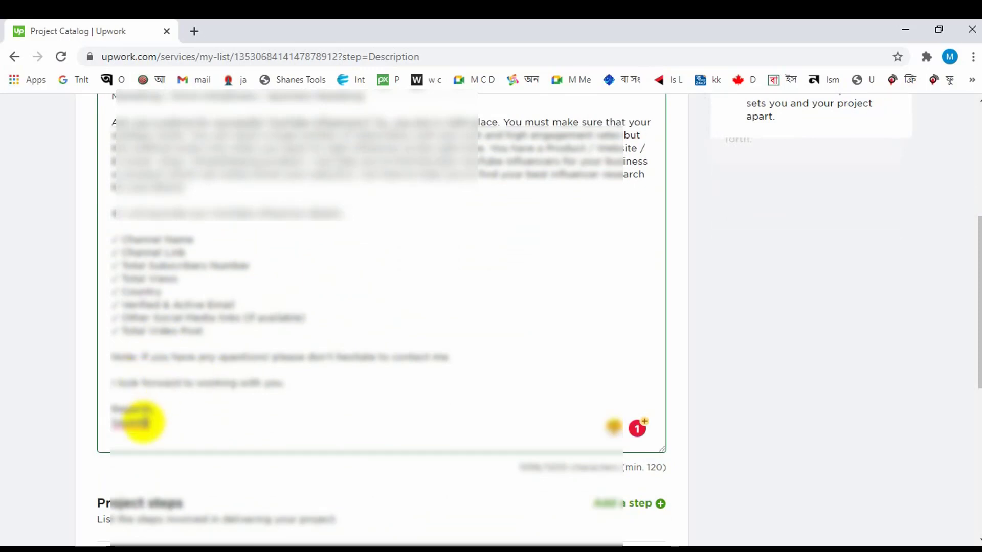
scroll(452, 321, down, 4)
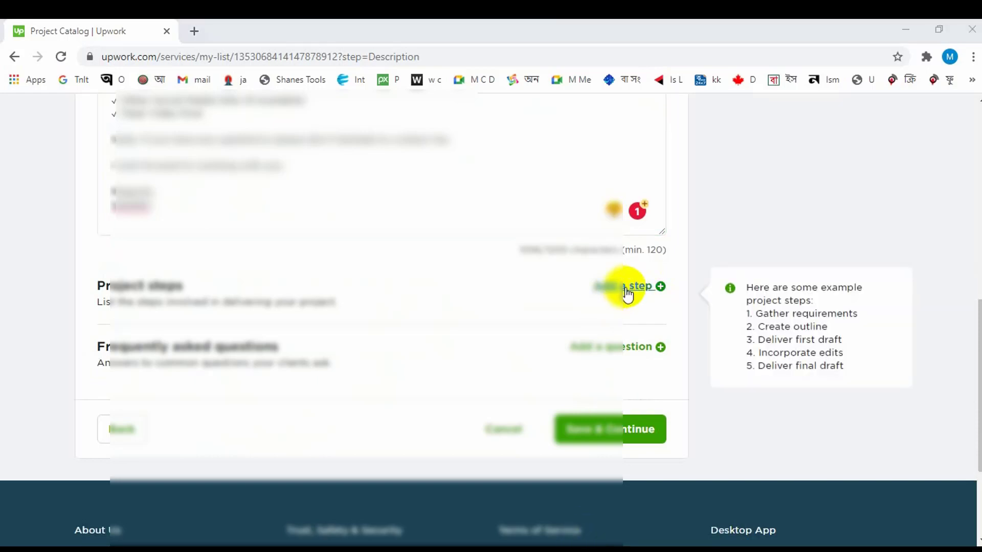
click(629, 294)
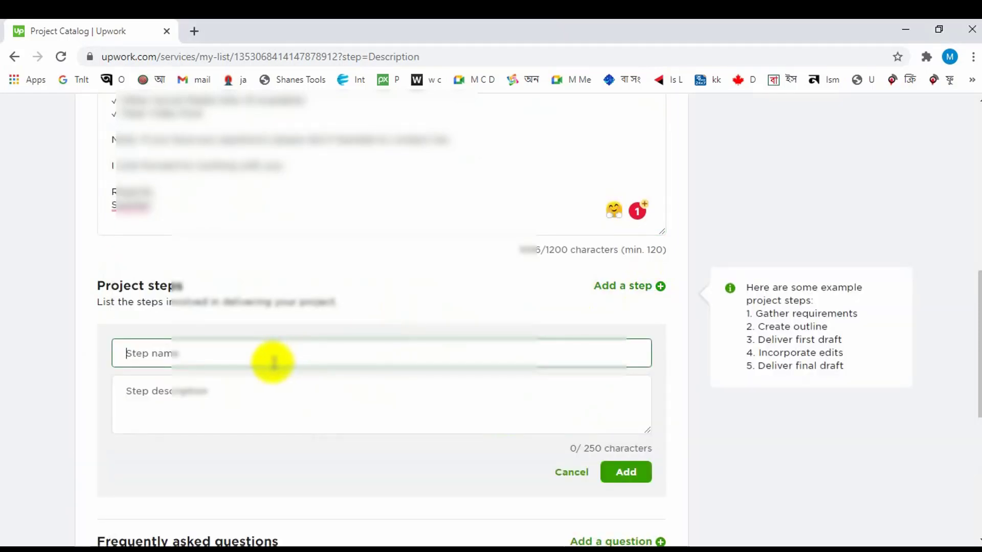
click(229, 388)
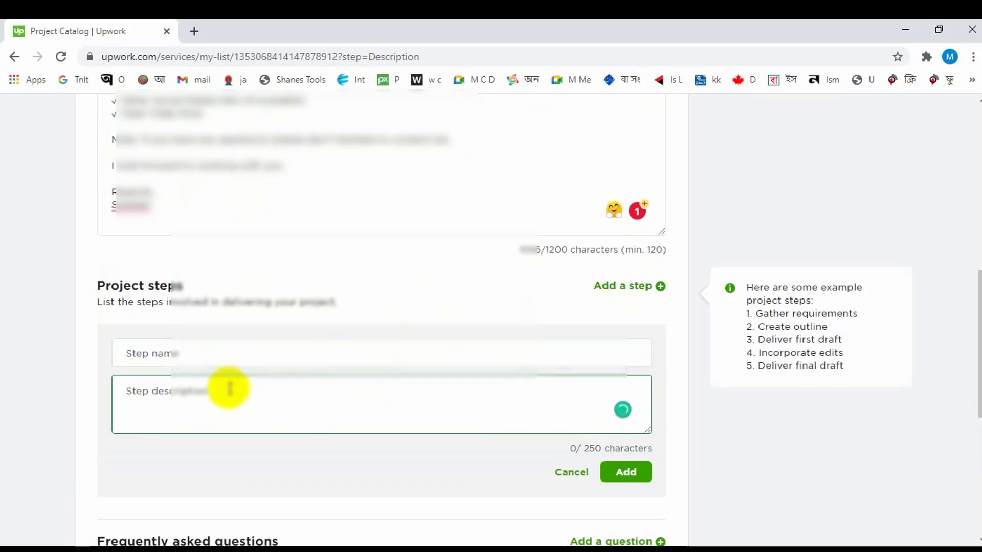
text(You will receive the YouTube Influencers list in a Google Spreadsheet or Excel file))
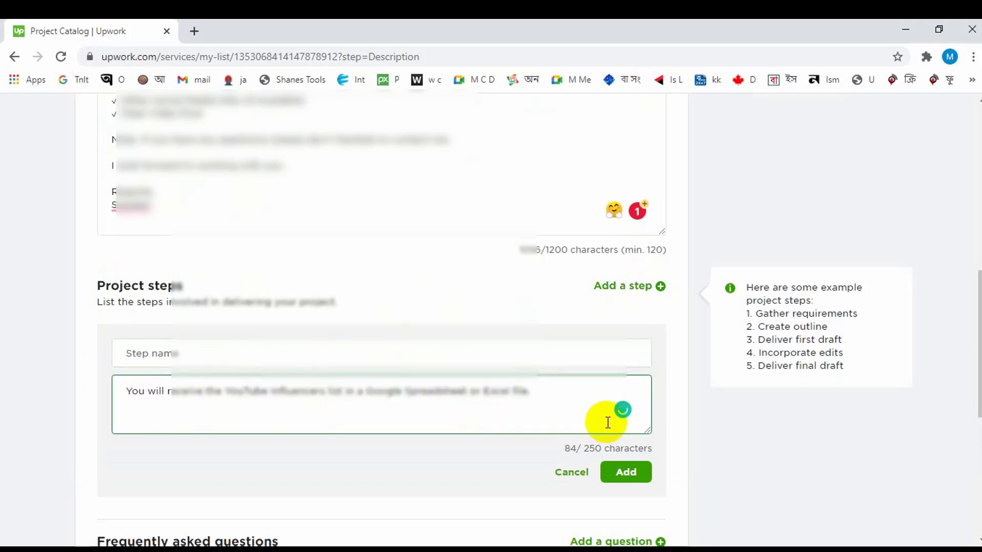
- Name the project step "Project delivery" and add it to the project steps
click(626, 474)
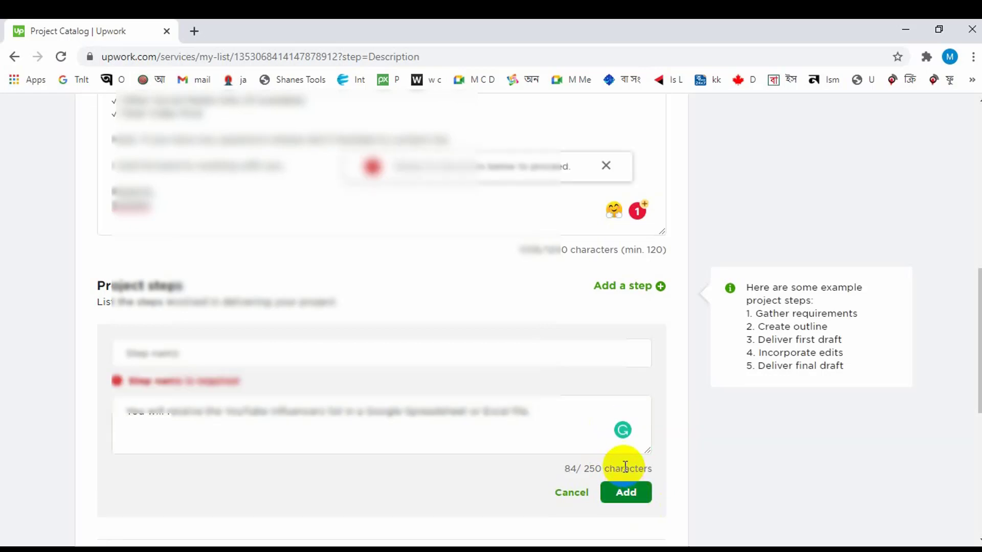
click(627, 493)
scroll(581, 544, down, 3)
click(212, 212)
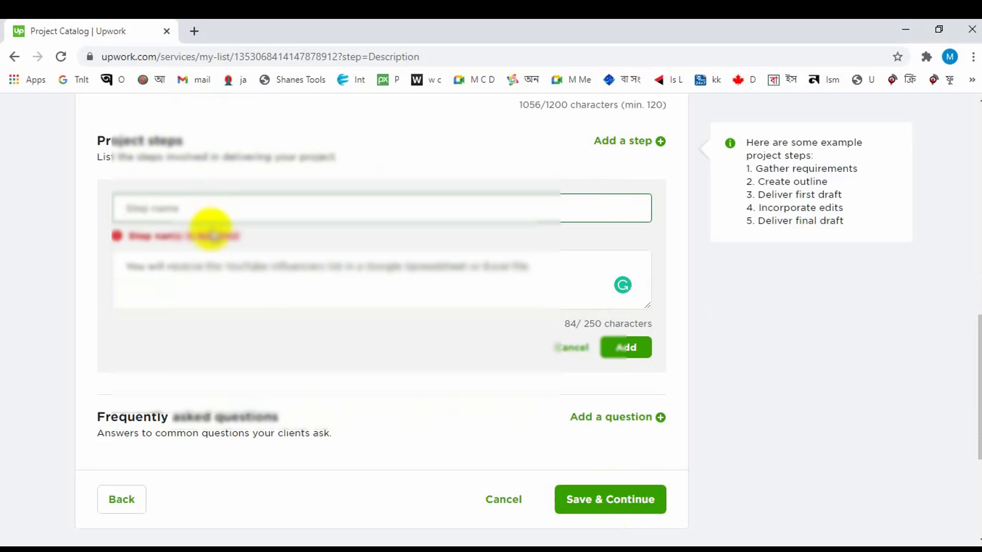
text(Project delivery)
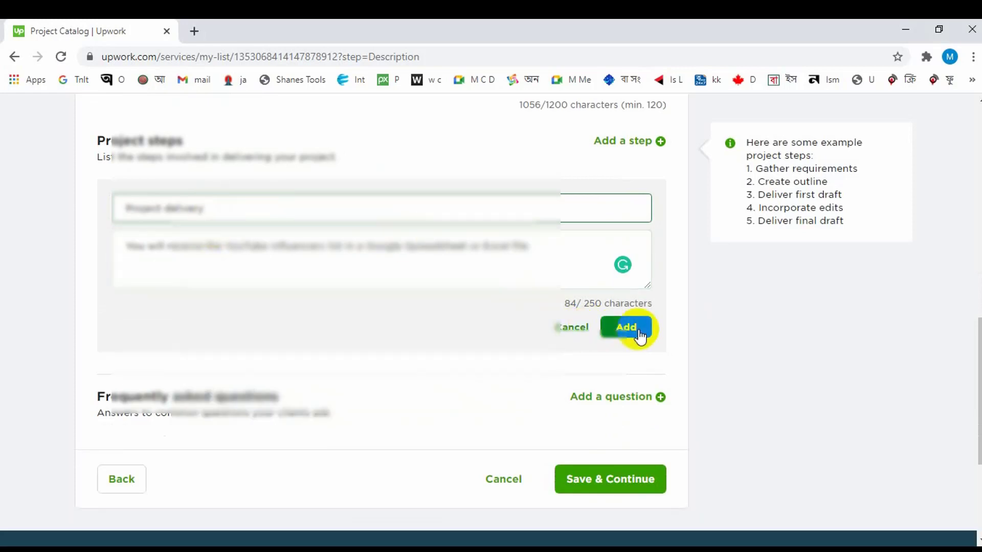
click(634, 328)
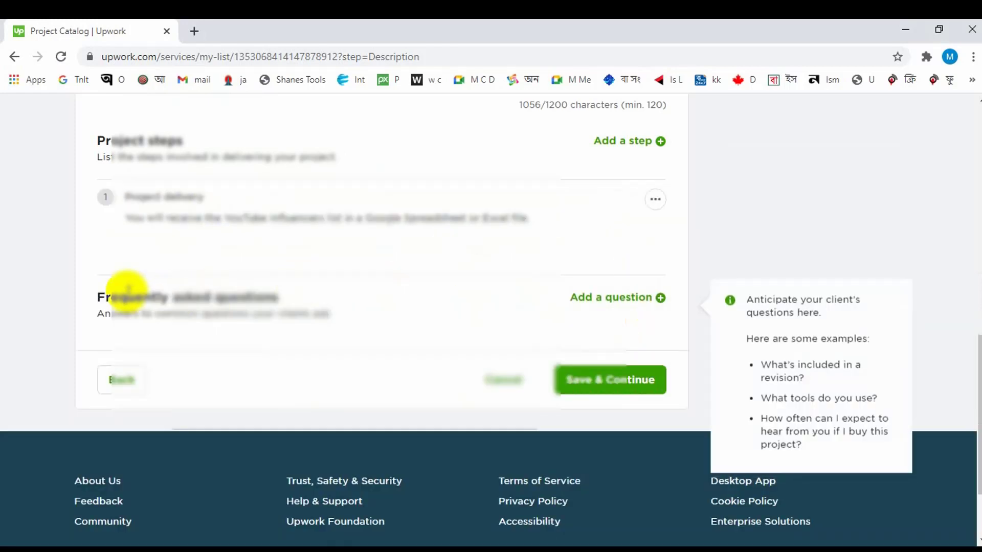
- Start a frequently asked question that reads "Why is influencer marketing so effective?"
click(616, 307)
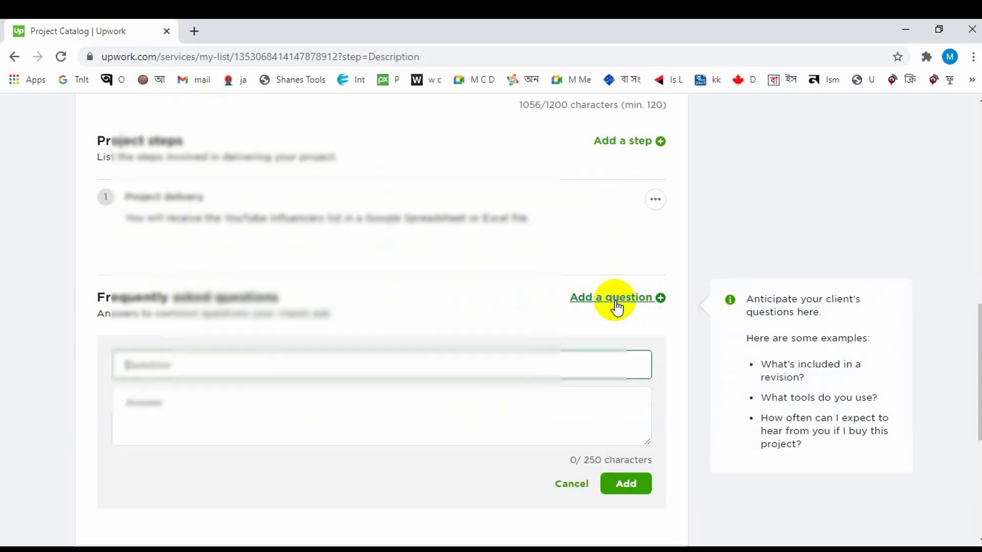
click(228, 361)
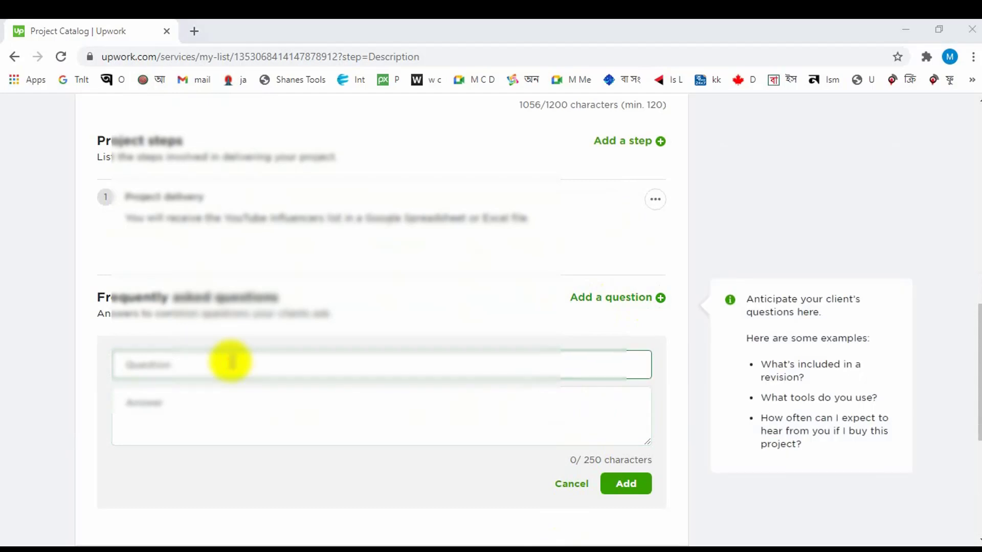
text(Why is influencer marketing so effective?)
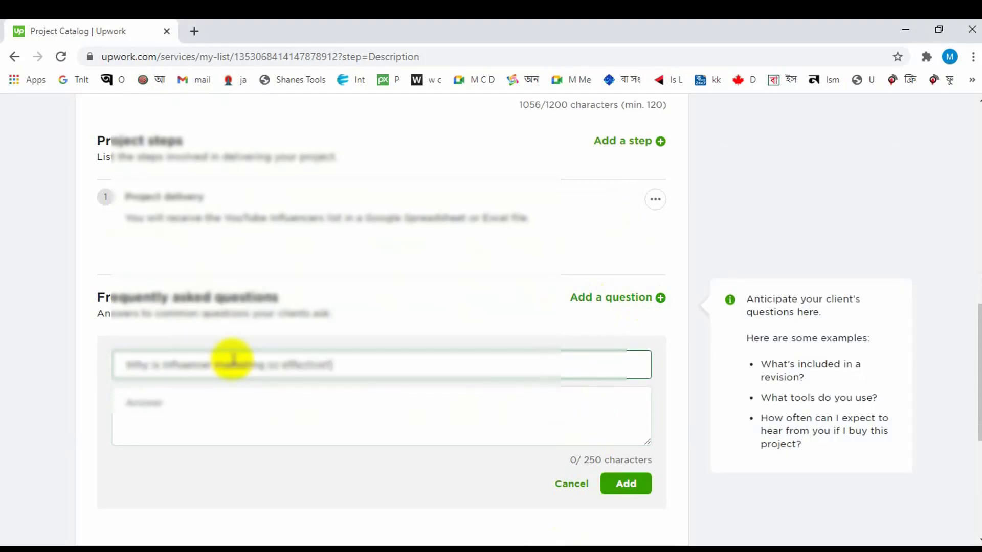
- Answer it in one paragraph starting "Collaborating with someone with a large following allows you to reach their fans" and add the question
click(309, 394)
scroll(307, 368, down, 2)
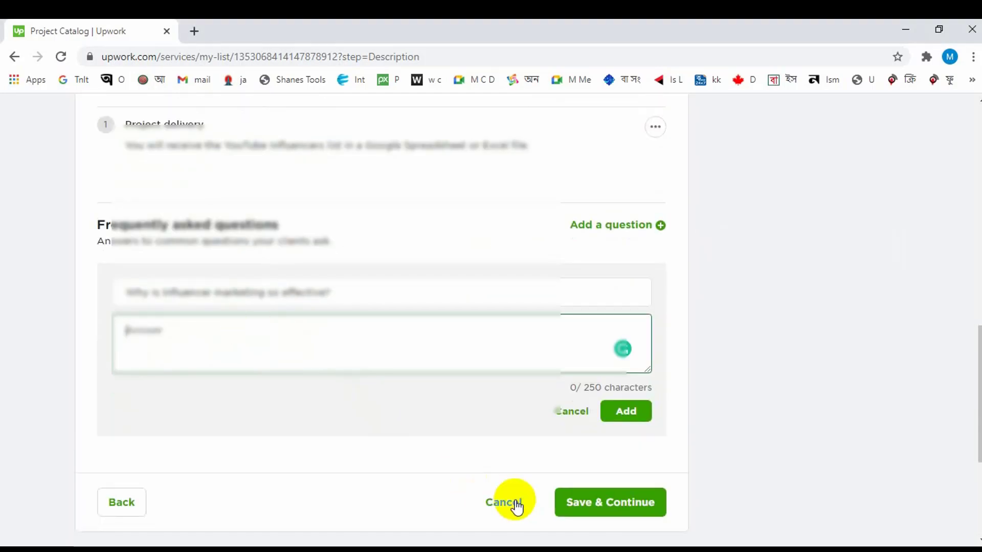
click(217, 340)
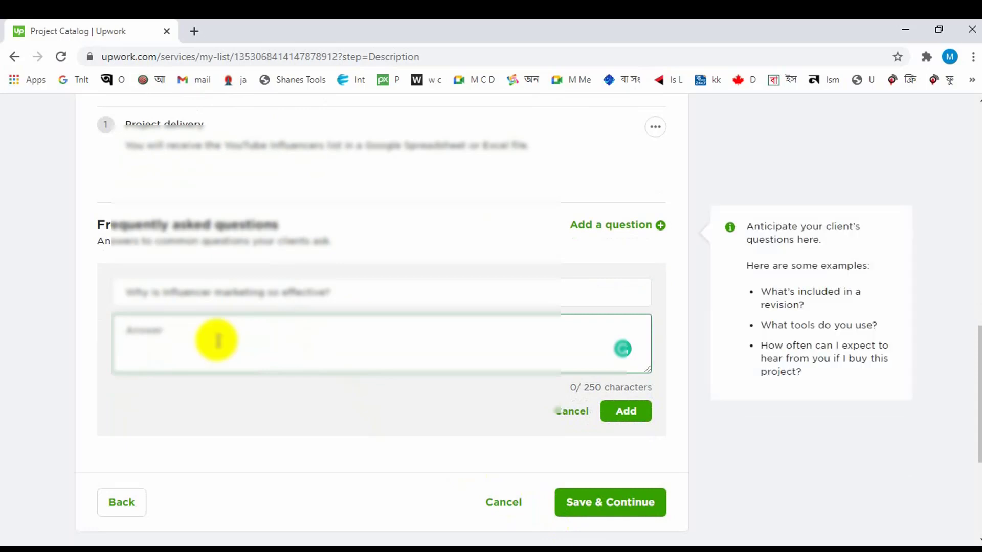
text(Collaborating with someone with a large following allows you to reach their fans and get your brand known to their audience. This allows you to tap into their audience without friction and promote your product!)
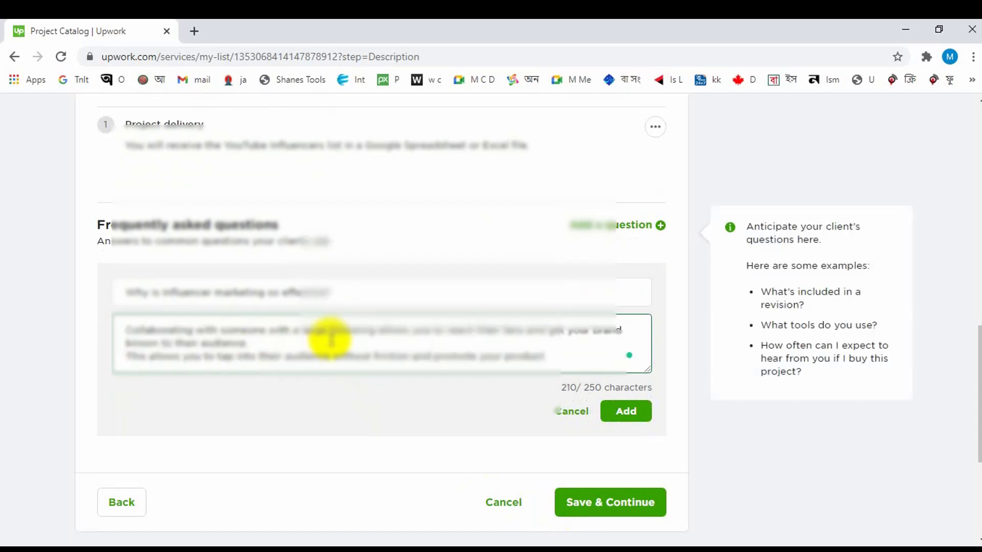
key(BackSpace)
text(.)
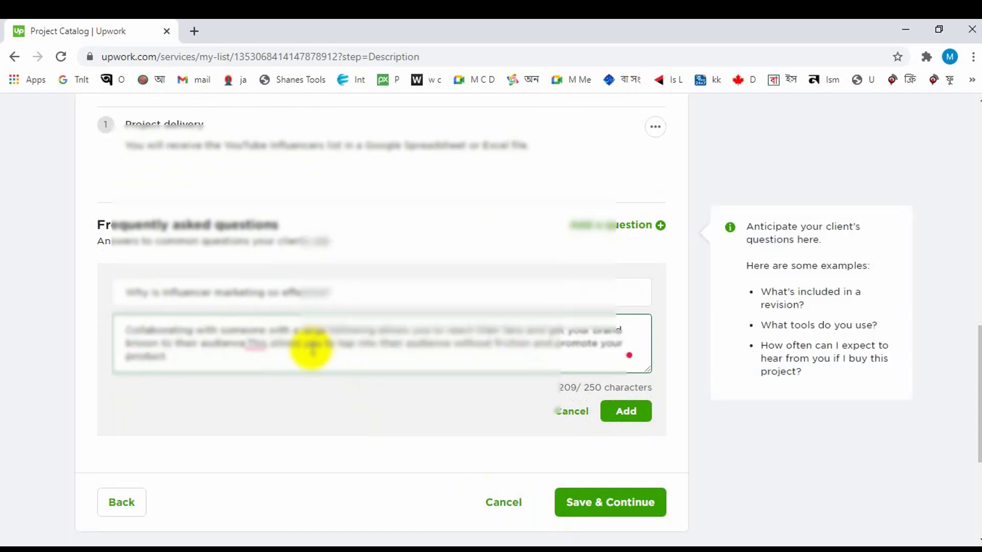
scroll(307, 351, down, 1)
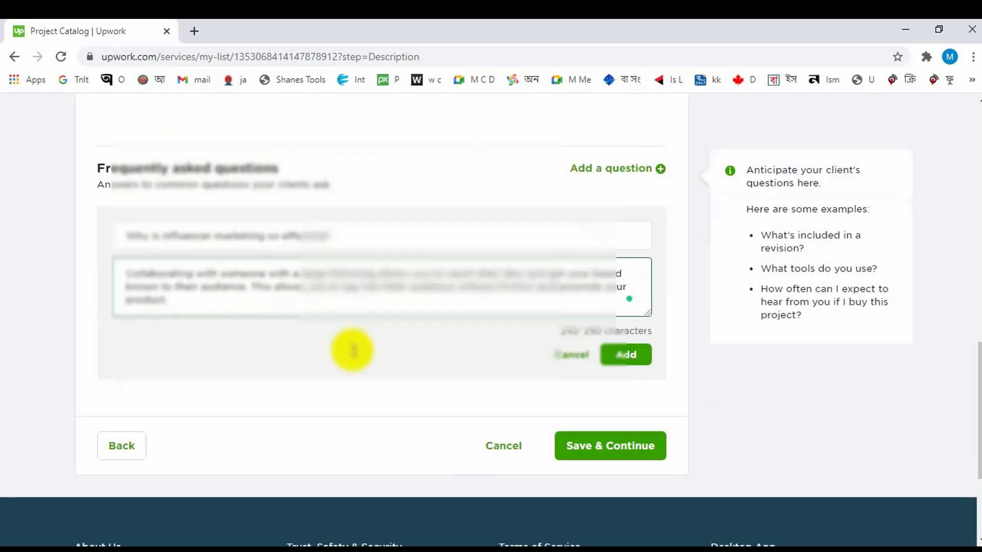
click(628, 341)
- Start a second frequently asked question that reads "What are the details which will be provided by the YouTube influencers?"
scroll(665, 281, up, 1)
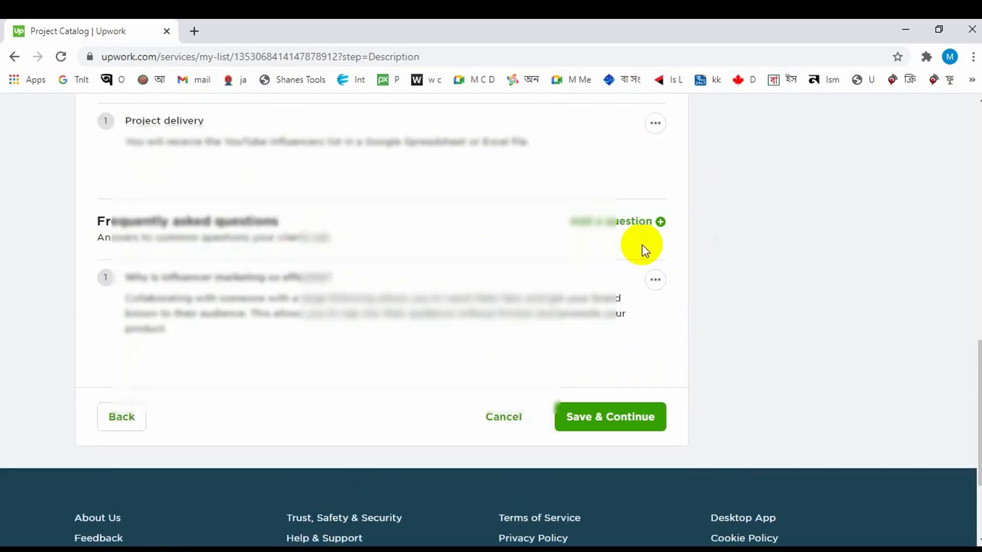
click(626, 237)
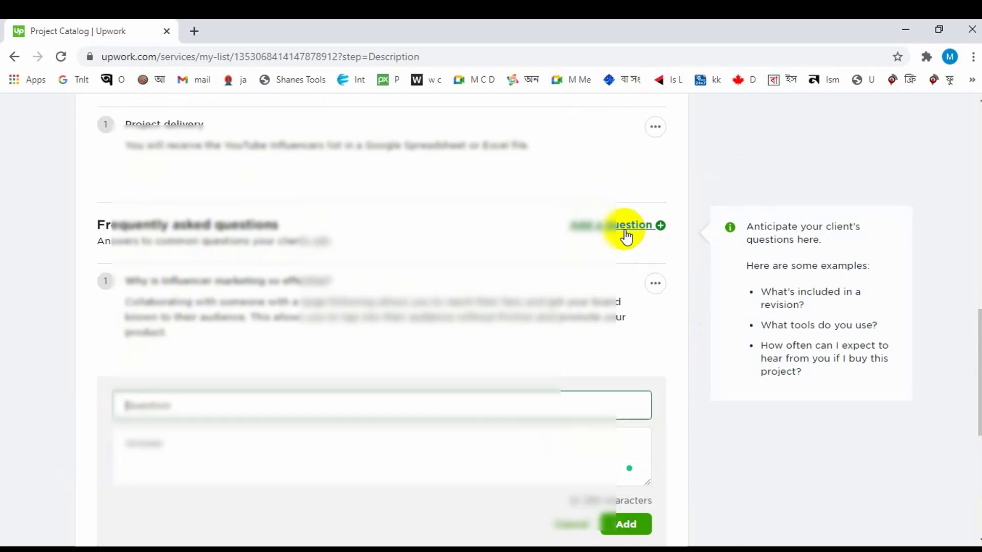
scroll(566, 410, down, 2)
click(240, 279)
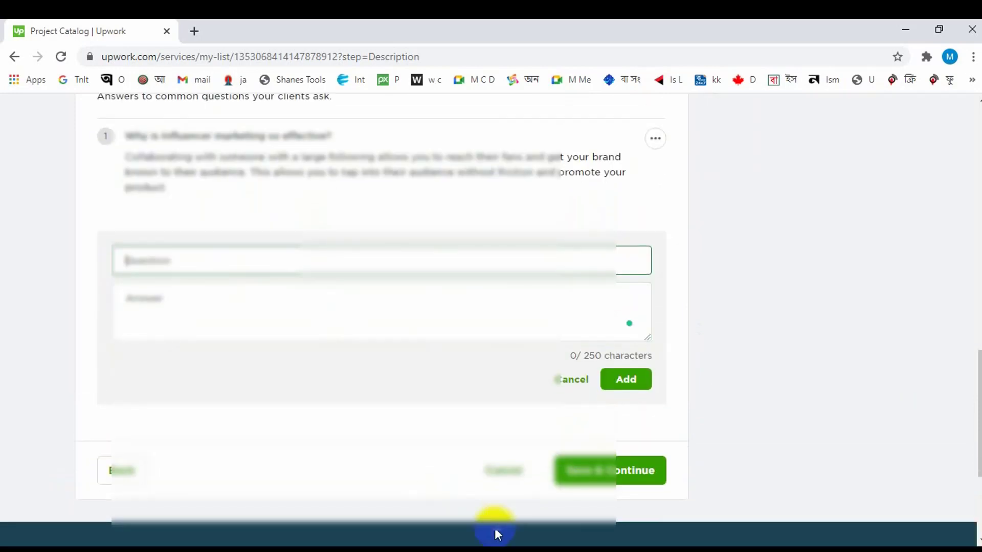
click(224, 266)
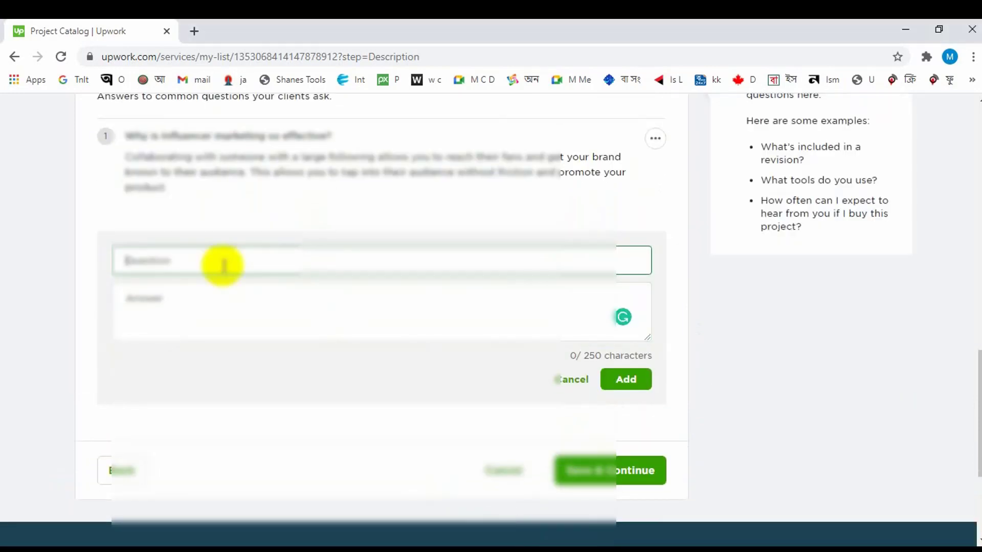
key(ctrl+v)
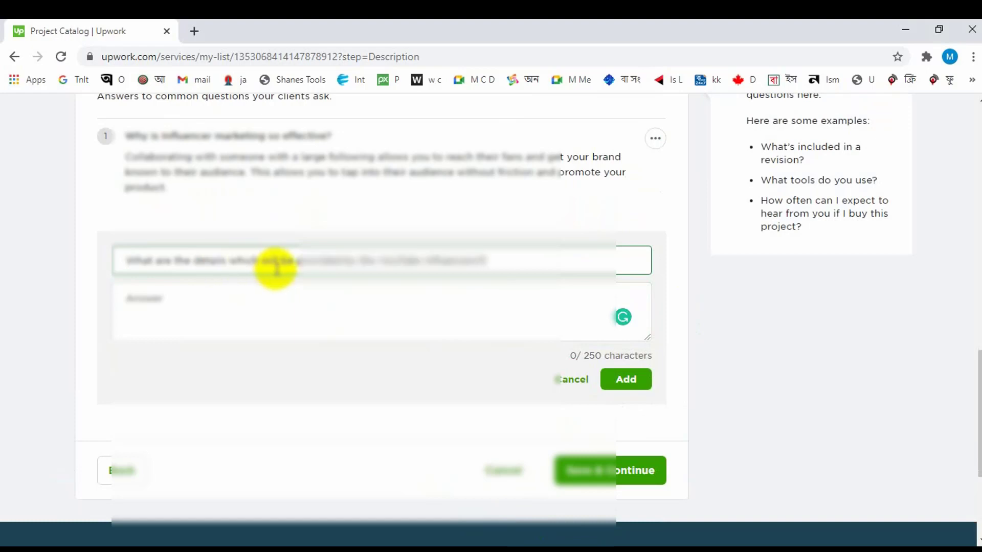
- Answer with "You'll get the Influencer's Channel Name, Channel URL, Subscribers Number, Total Views, Country, Email" and add the second question
click(248, 291)
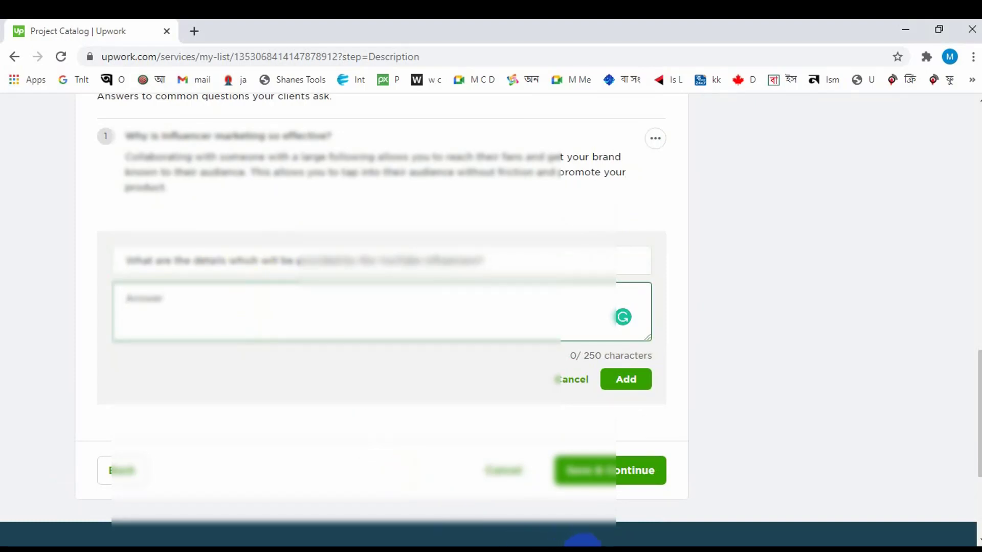
click(247, 297)
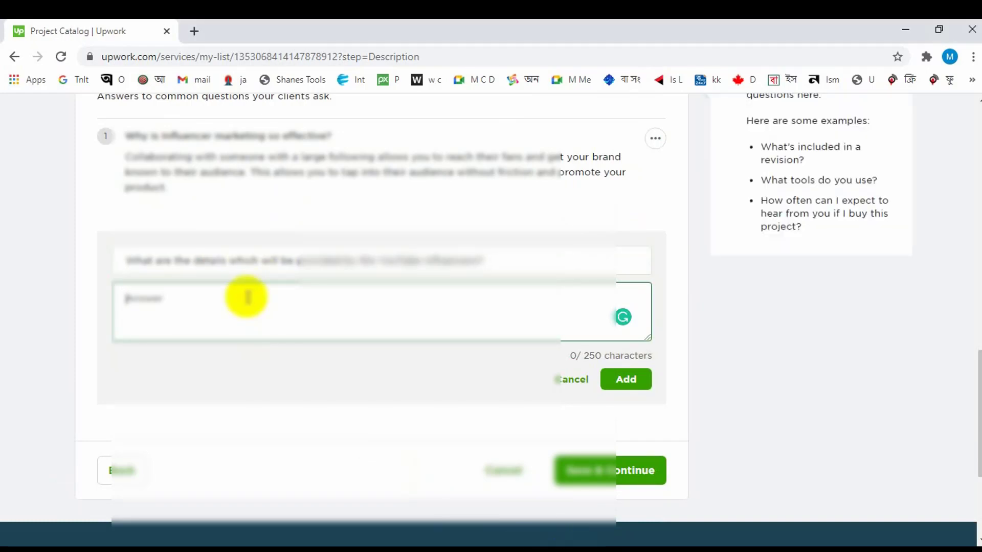
key(ctrl+v)
click(634, 388)
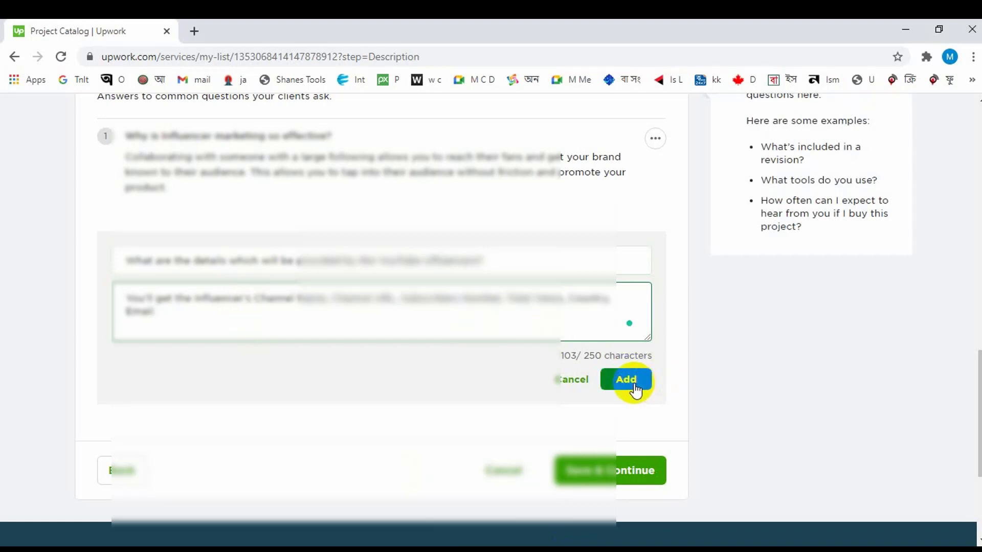
click(580, 388)
- Start a third frequently asked question that reads "Can you make a bigger list?"
scroll(578, 388, up, 3)
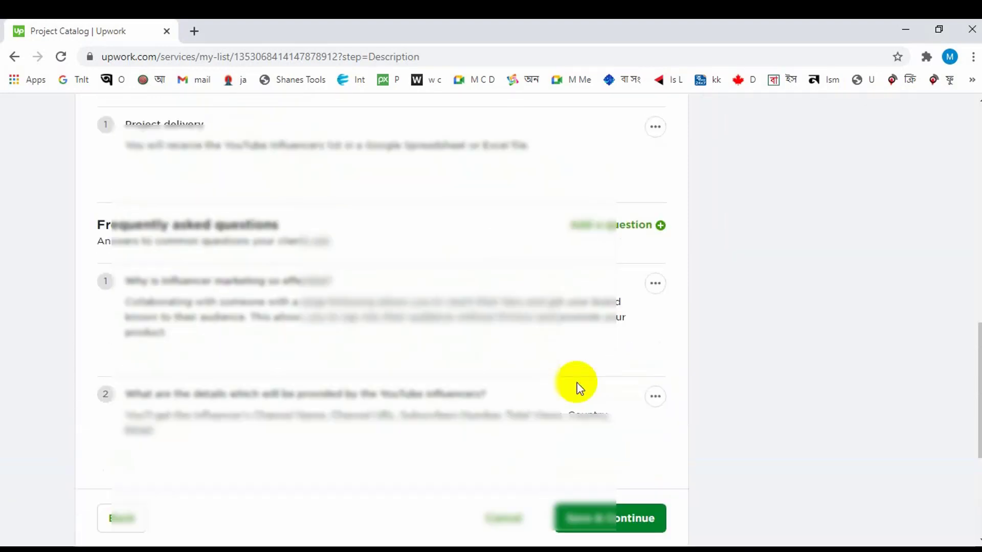
click(620, 227)
scroll(590, 355, down, 3)
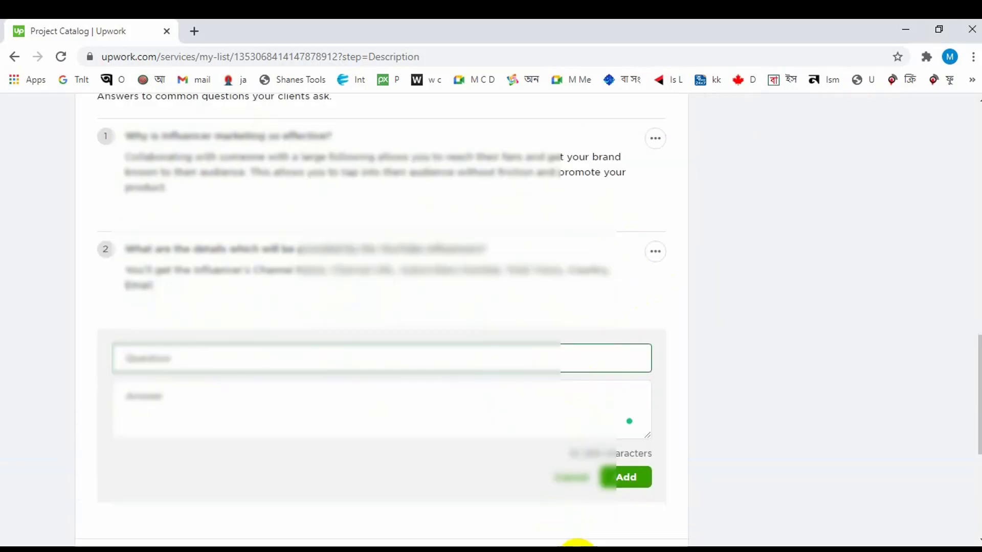
click(226, 360)
key(ctrl+v)
key(Tab)
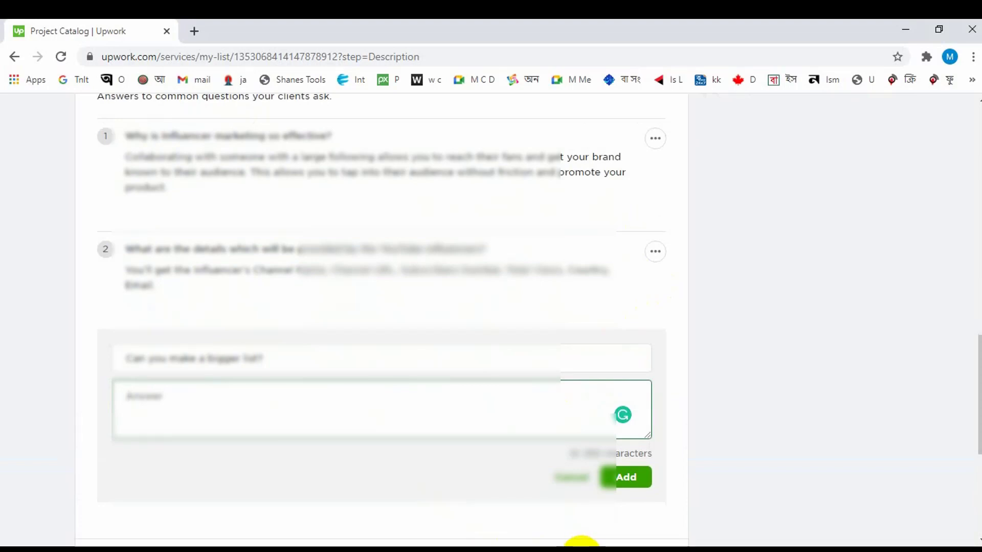
- Answer with "of course! Please contact me and I will make a suitable custom list." and add the third question
click(202, 396)
text(of course! Please contact me and I will make a suitable custom list.)
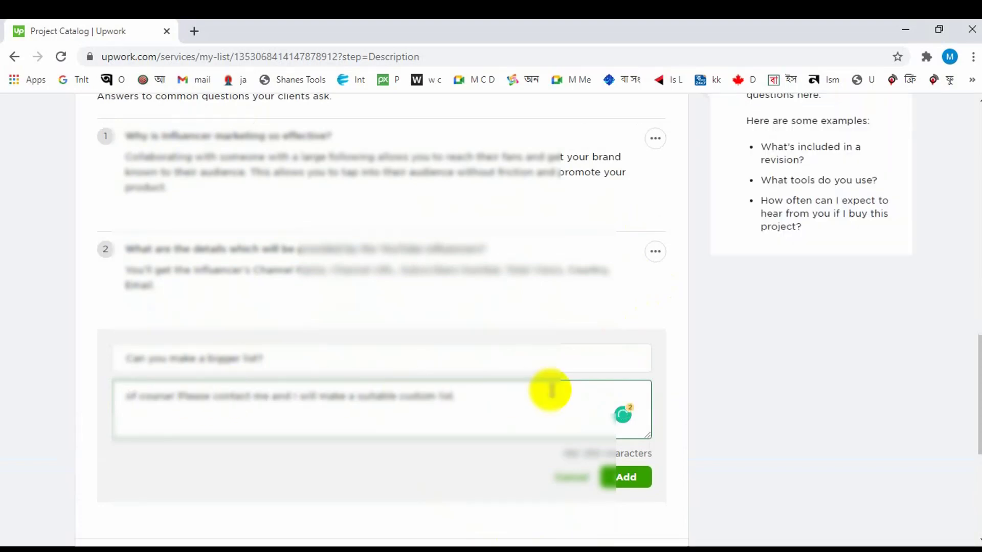
scroll(541, 382, down, 1)
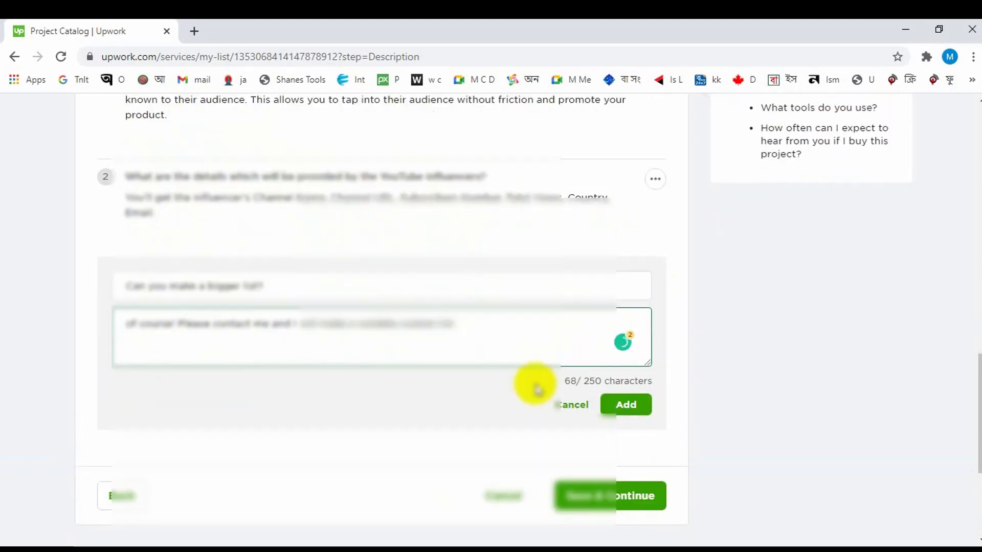
click(629, 407)
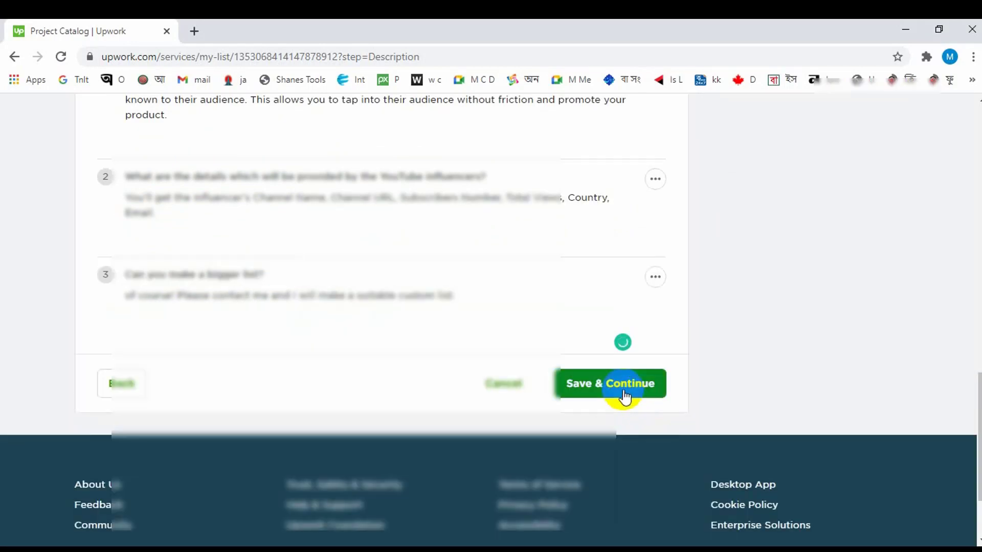
- Review the completed project summary, project step and frequently asked questions on the Description stage
scroll(427, 429, up, 10)
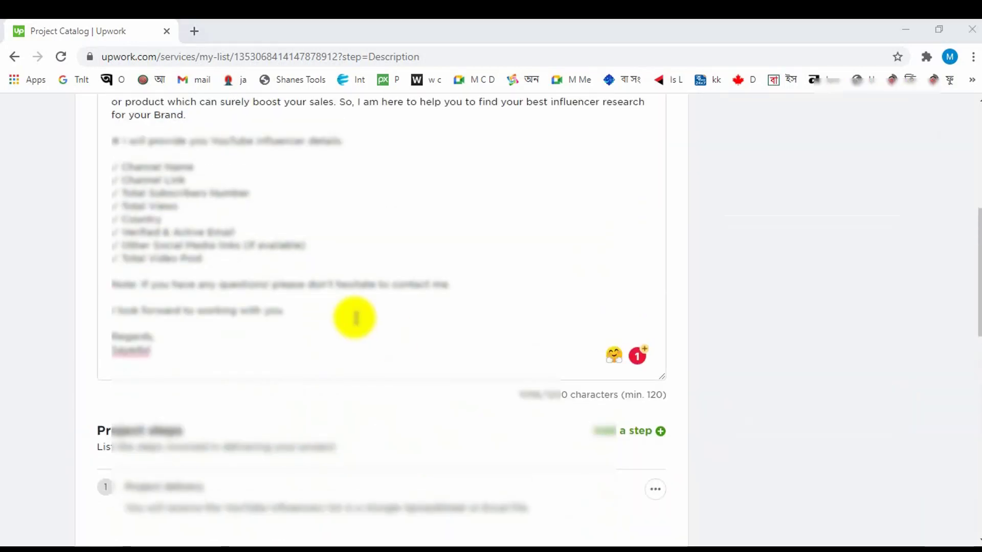
click(358, 267)
scroll(430, 296, up, 3)
scroll(510, 328, down, 8)
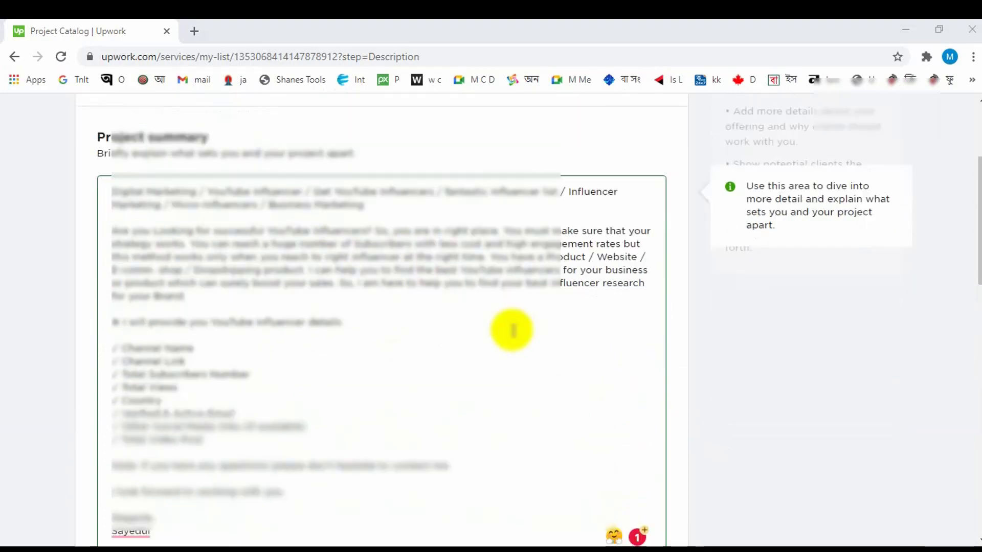
scroll(450, 333, down, 7)
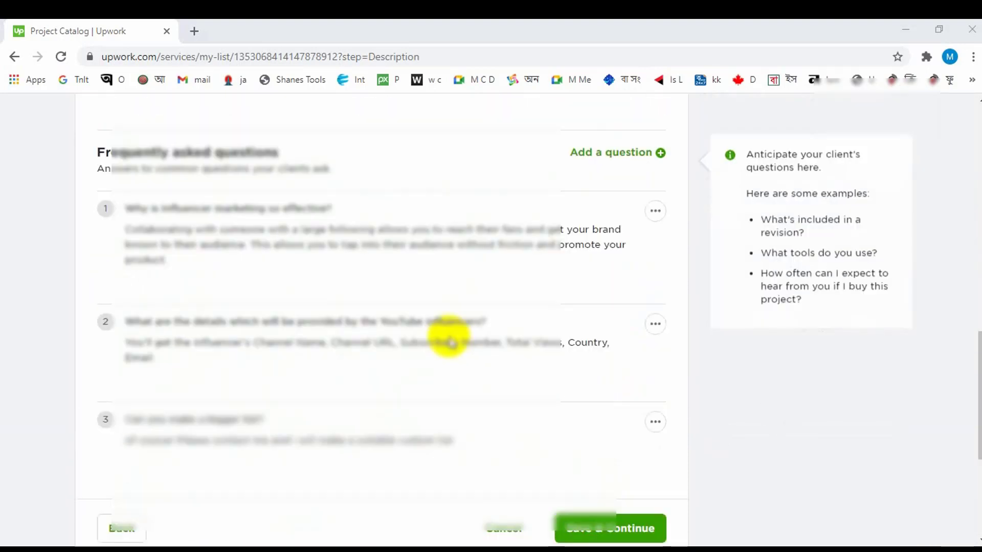
- Save the Description stage of the project and continue to the Requirements stage
click(592, 390)
click(629, 398)
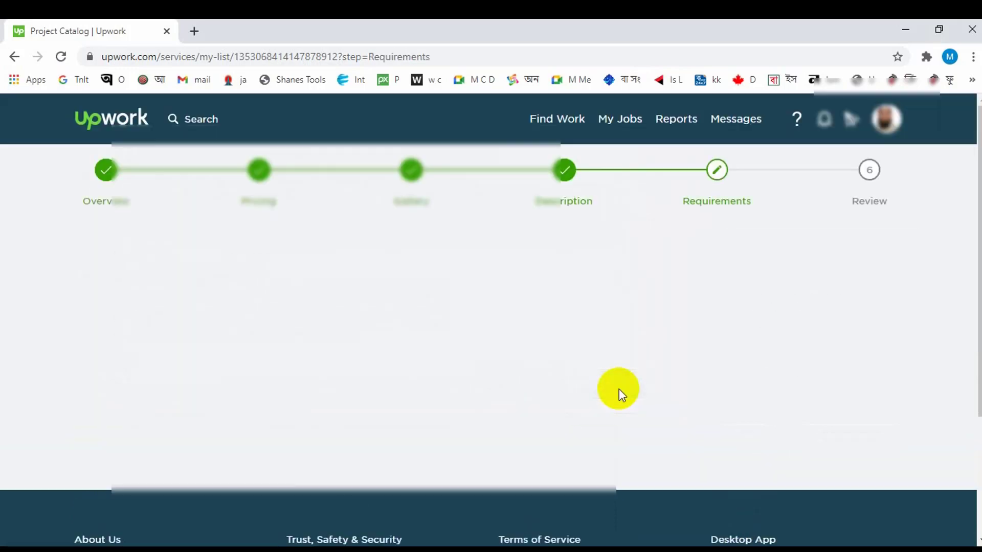
drag(110, 259, 404, 263)
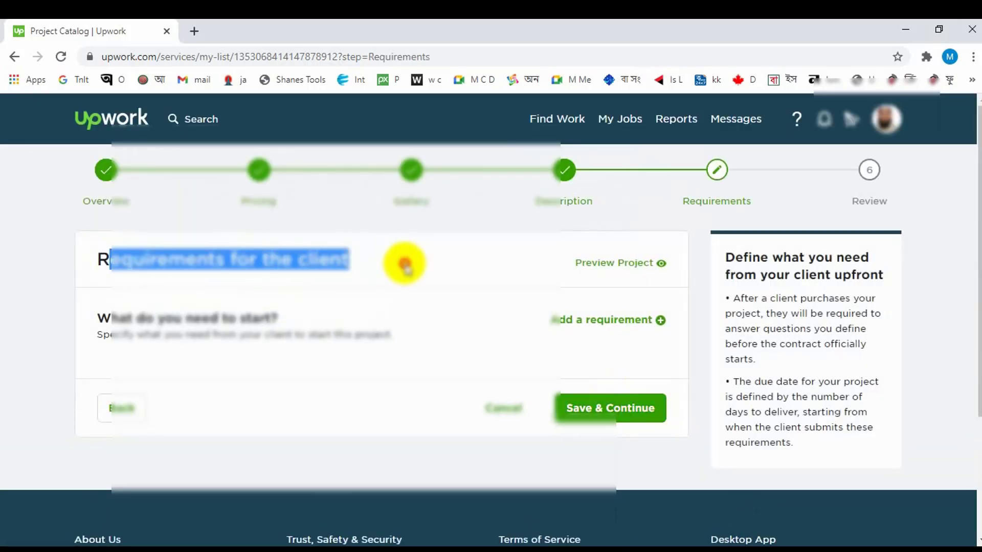
click(420, 270)
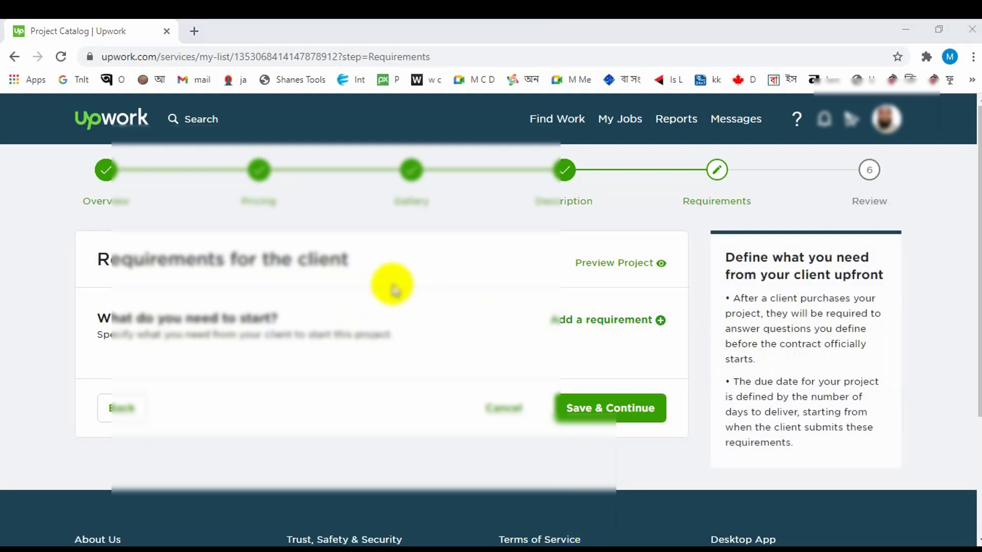
- Start a client requirement asking for a brief idea of their business, product, niche, targeted country, subscribers' requirements and other information for better results
click(606, 322)
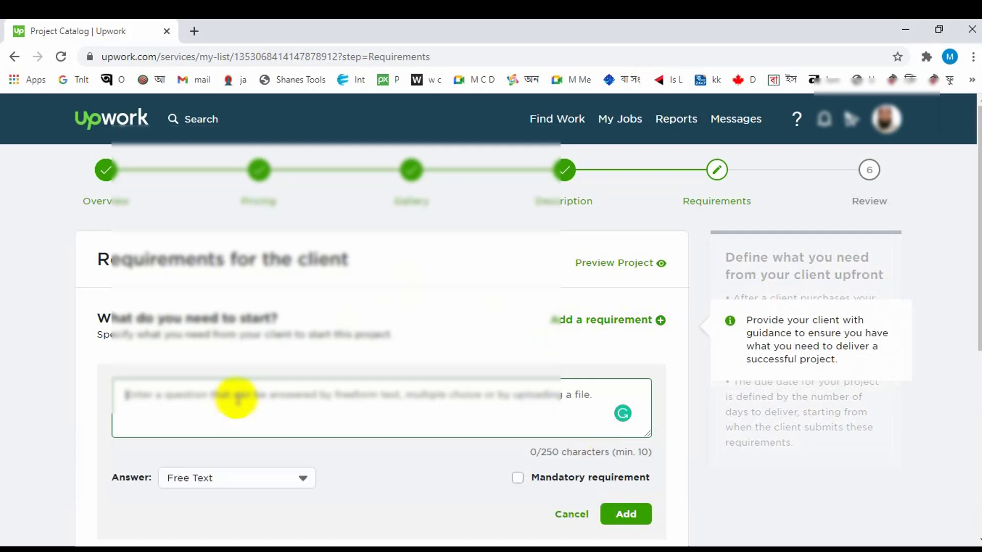
key(ctrl+v)
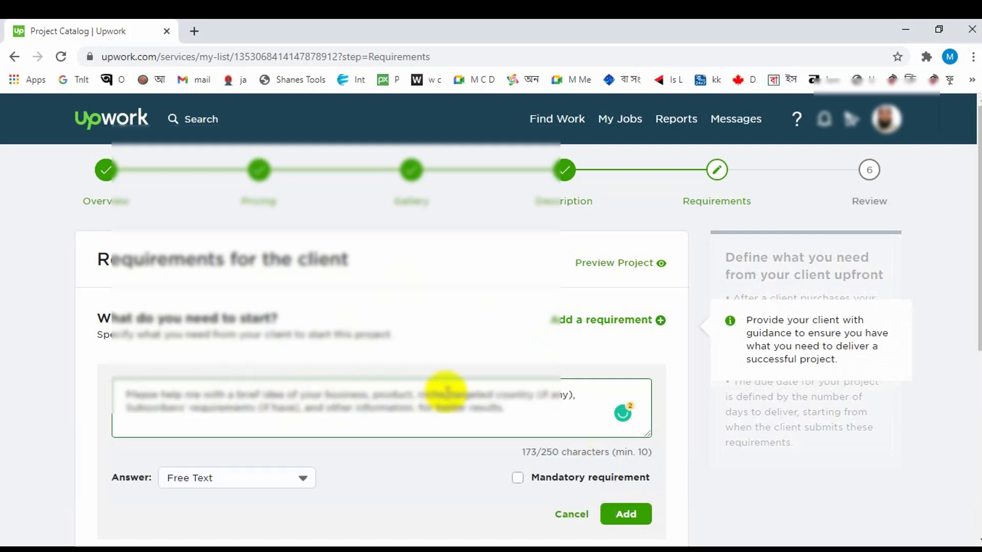
scroll(500, 416, down, 2)
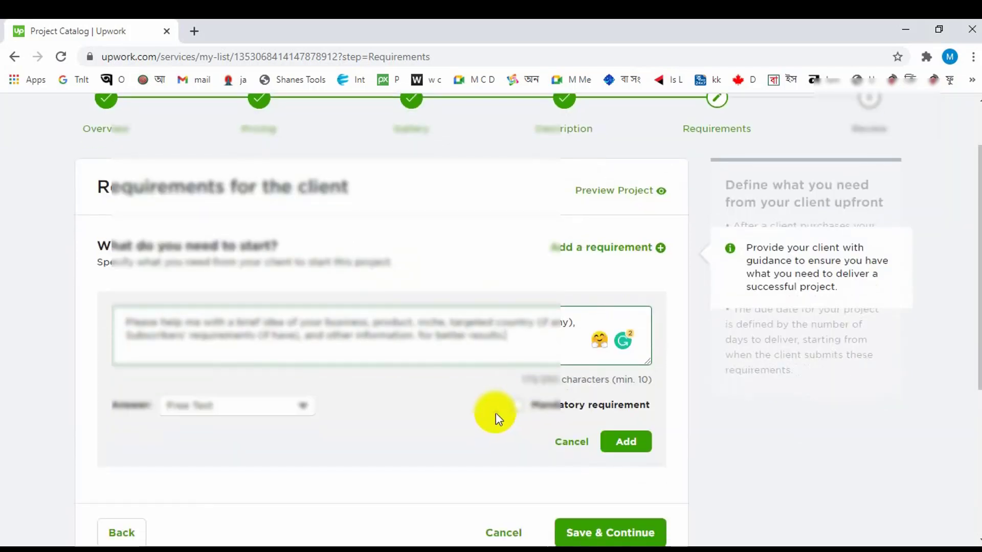
- Choose Free Text as the requirement's answer type and add the requirement to the project
click(241, 408)
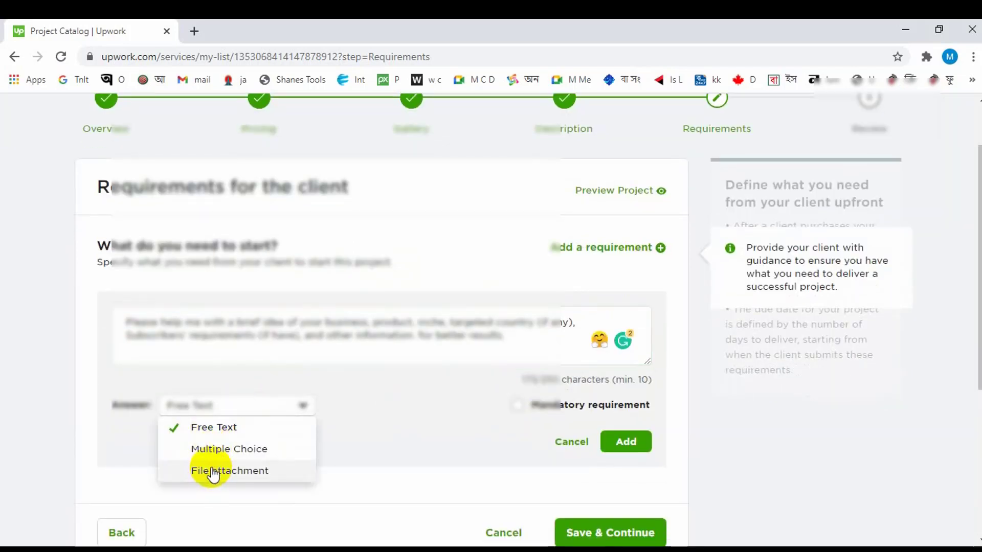
click(241, 425)
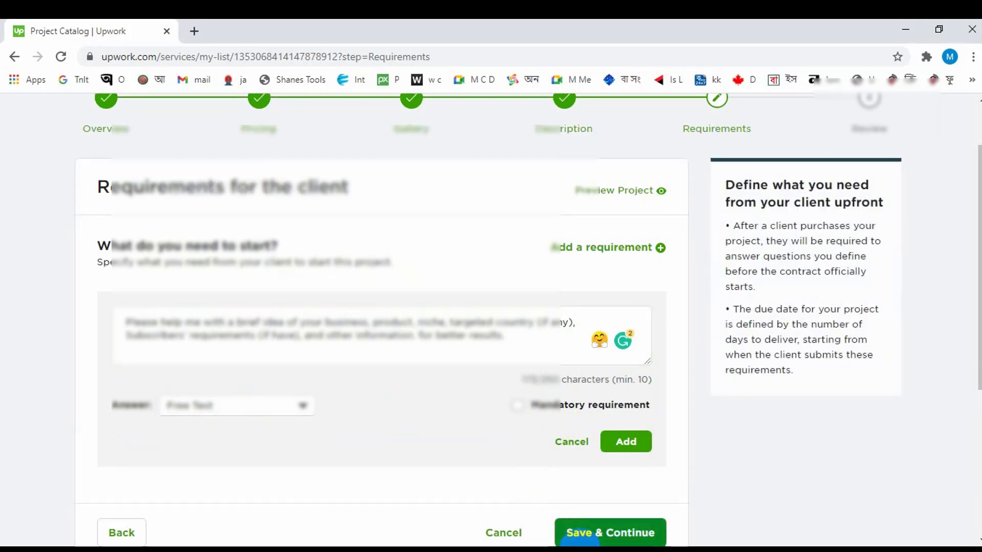
scroll(519, 413, down, 3)
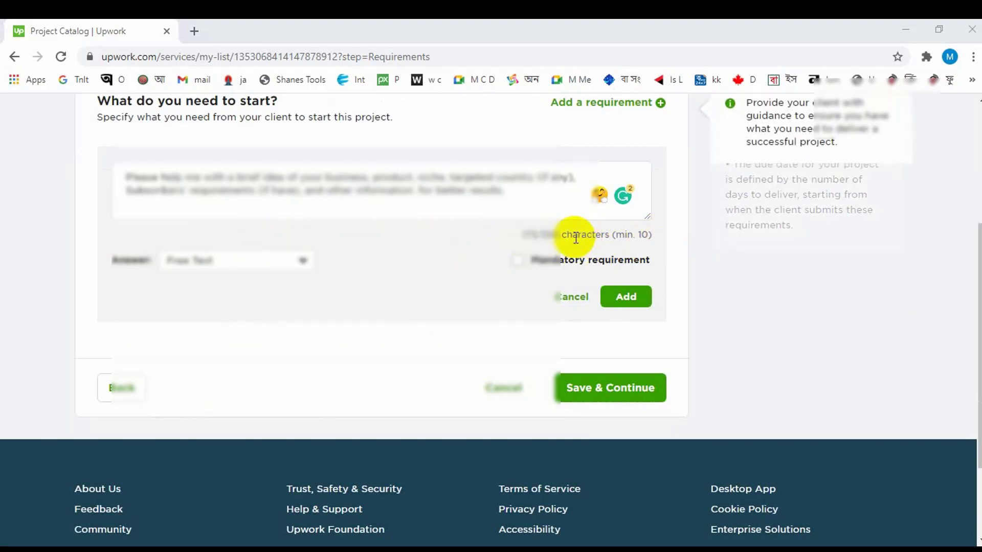
click(617, 288)
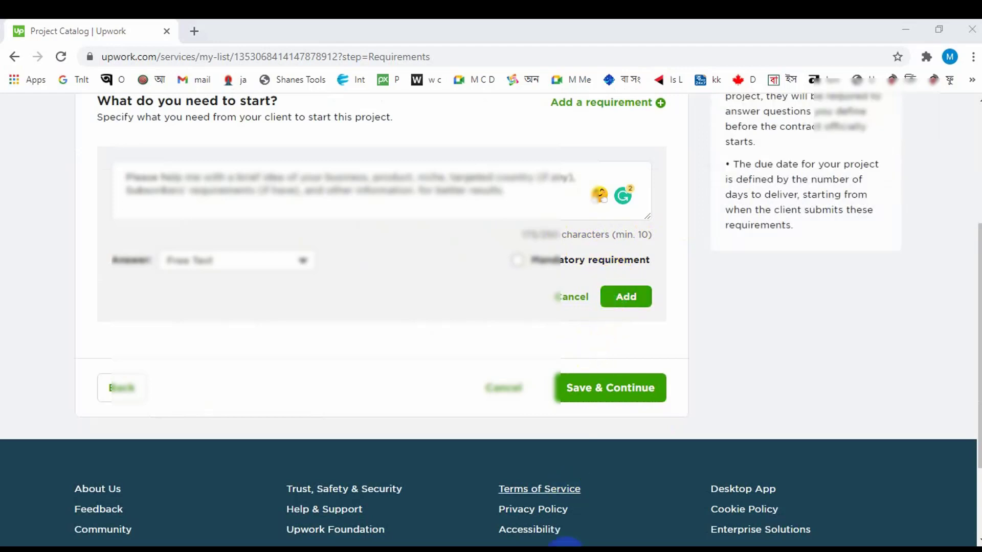
drag(582, 547, 514, 546)
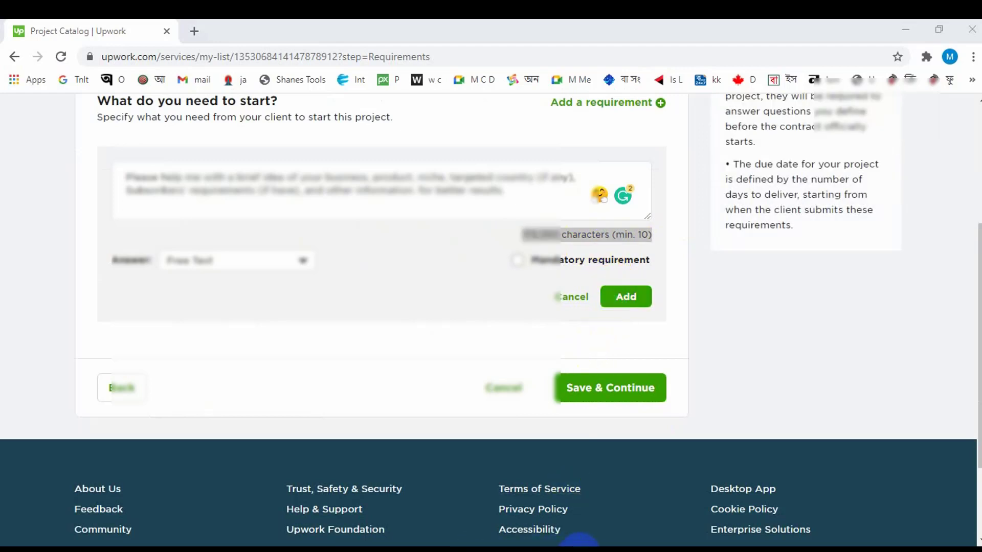
click(639, 301)
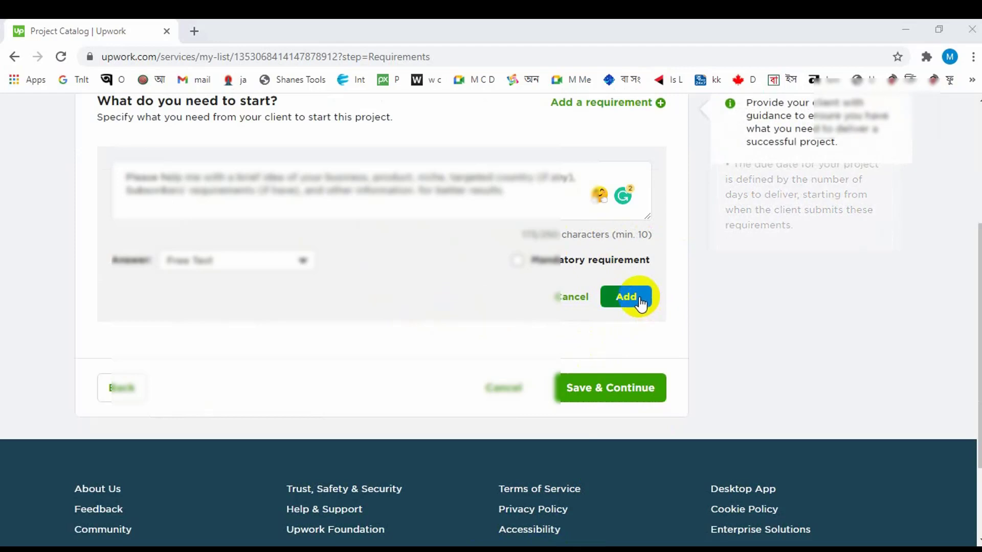
click(634, 305)
click(633, 304)
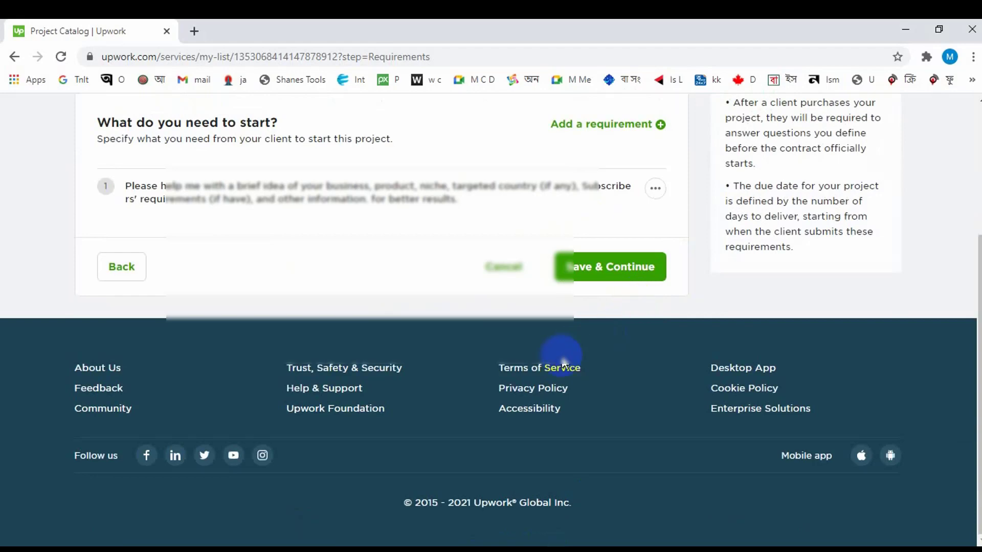
- Save the client requirements and continue to the Review stage
scroll(563, 364, up, 1)
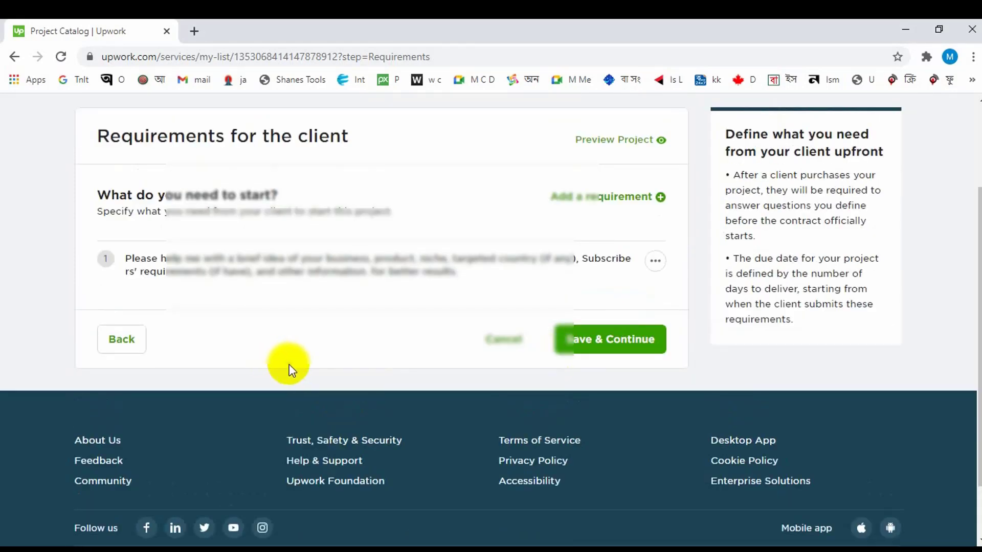
scroll(293, 366, up, 1)
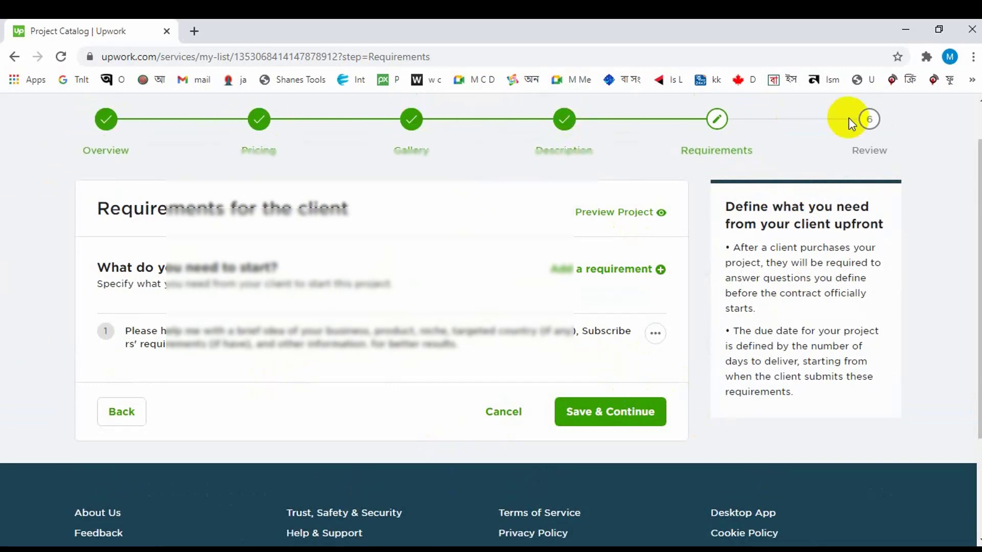
click(588, 417)
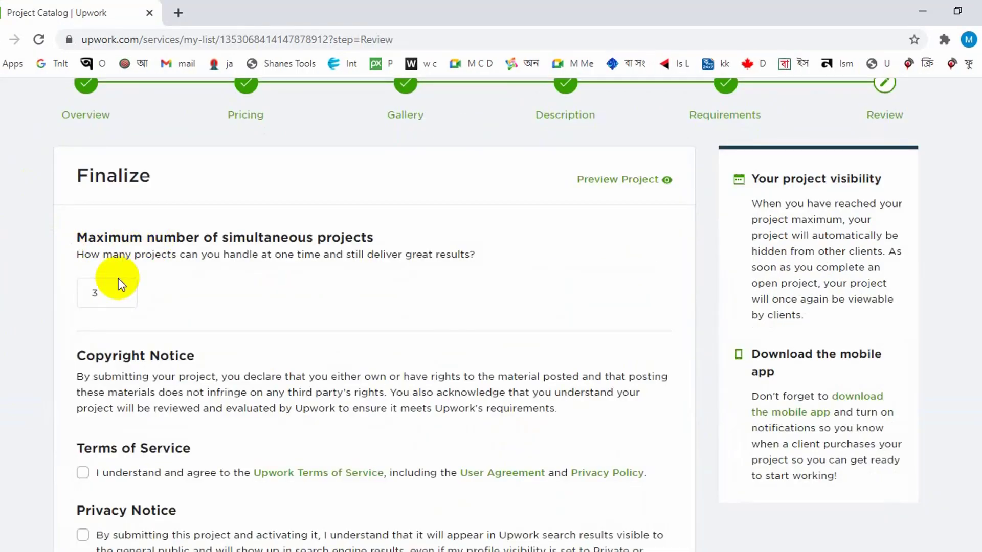
- Agree to the Upwork Terms of Service and the Privacy Notice, and submit the project for review
scroll(263, 351, down, 1)
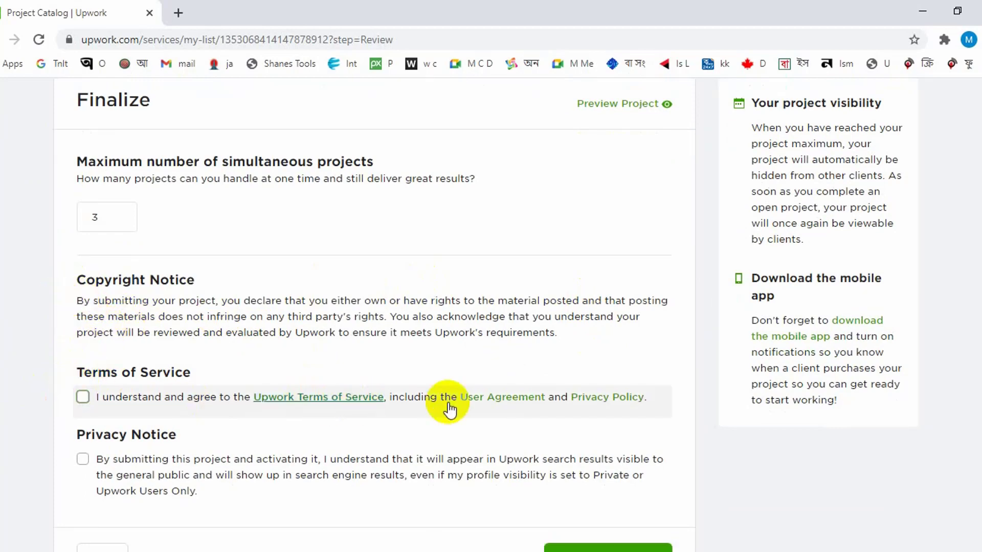
scroll(616, 425, down, 1)
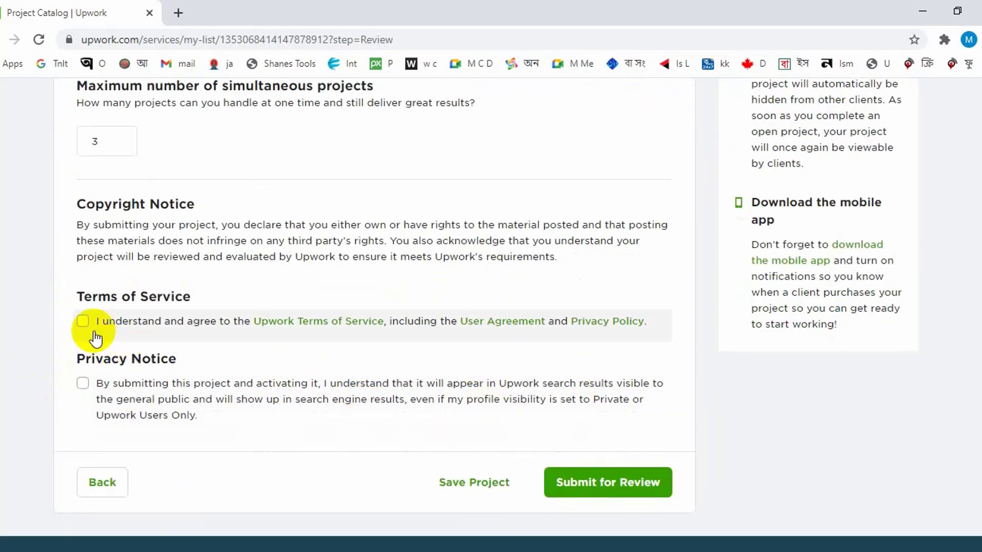
click(83, 321)
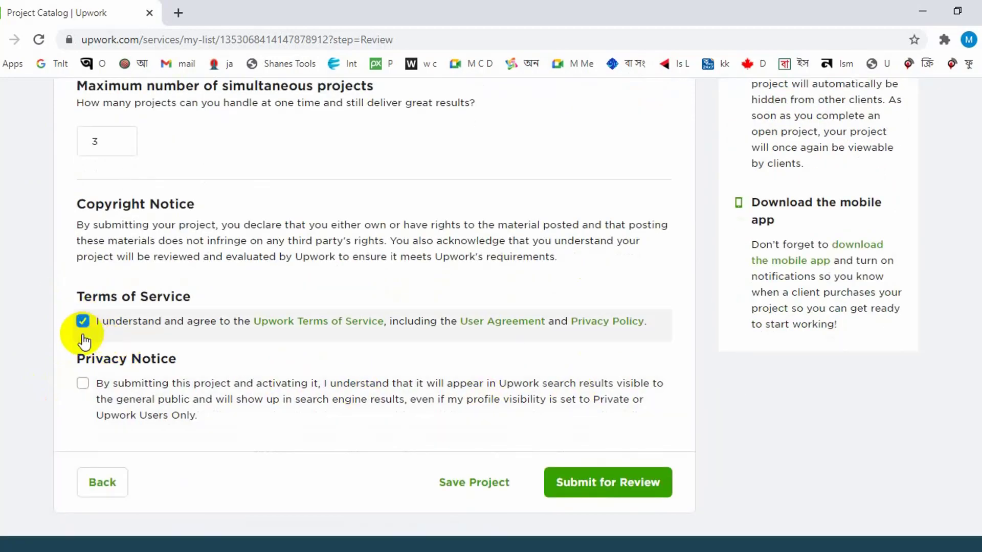
click(83, 384)
scroll(333, 417, down, 1)
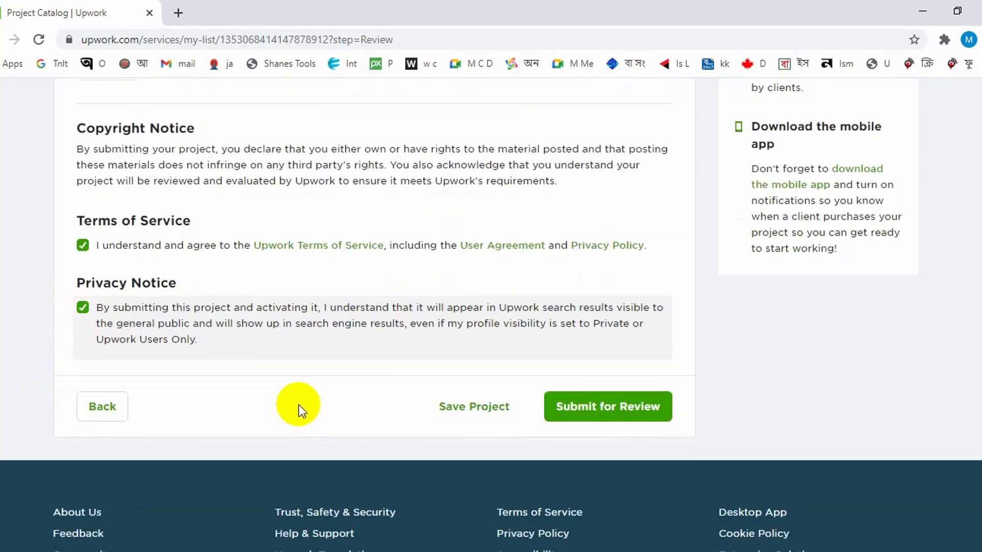
click(618, 408)
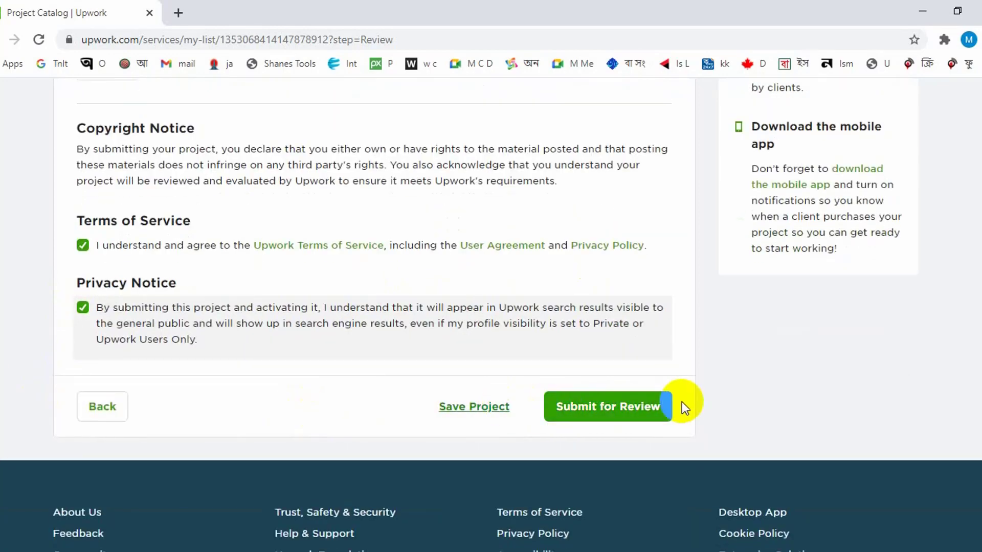
click(608, 415)
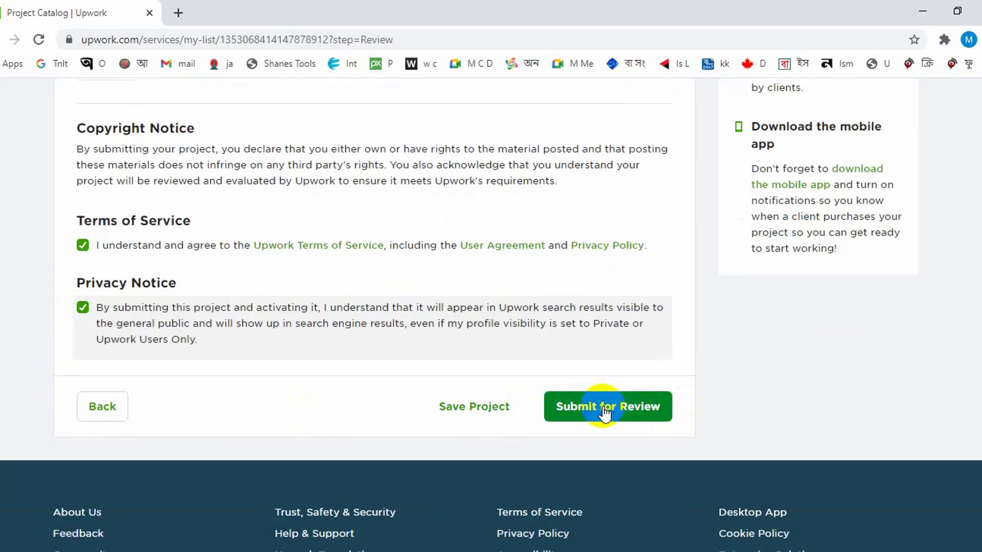